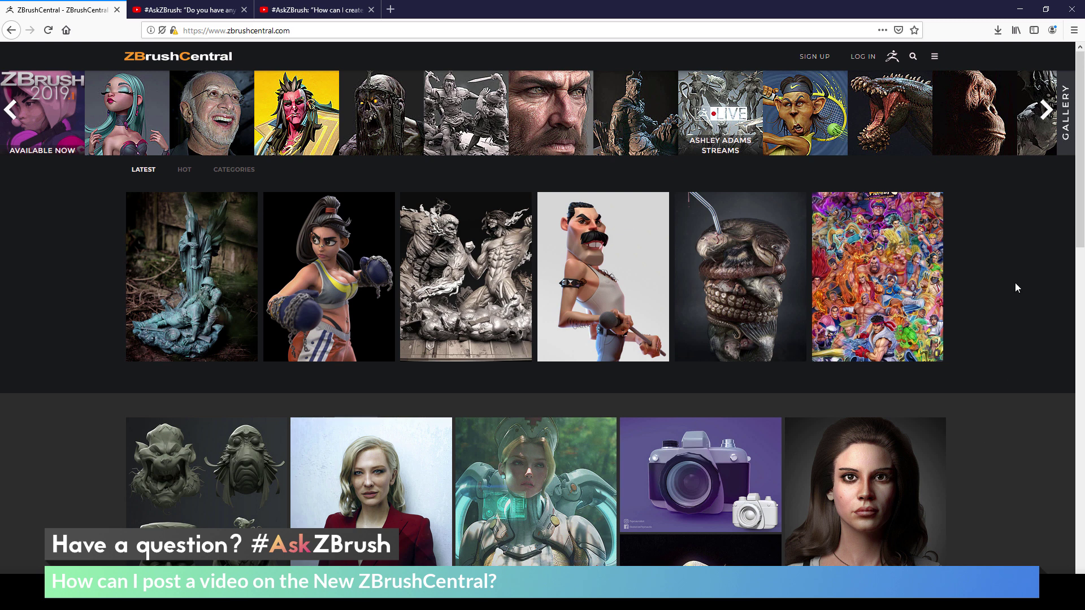
Log in to ZBrushCentral with the saved username and the pasted password
click(862, 59)
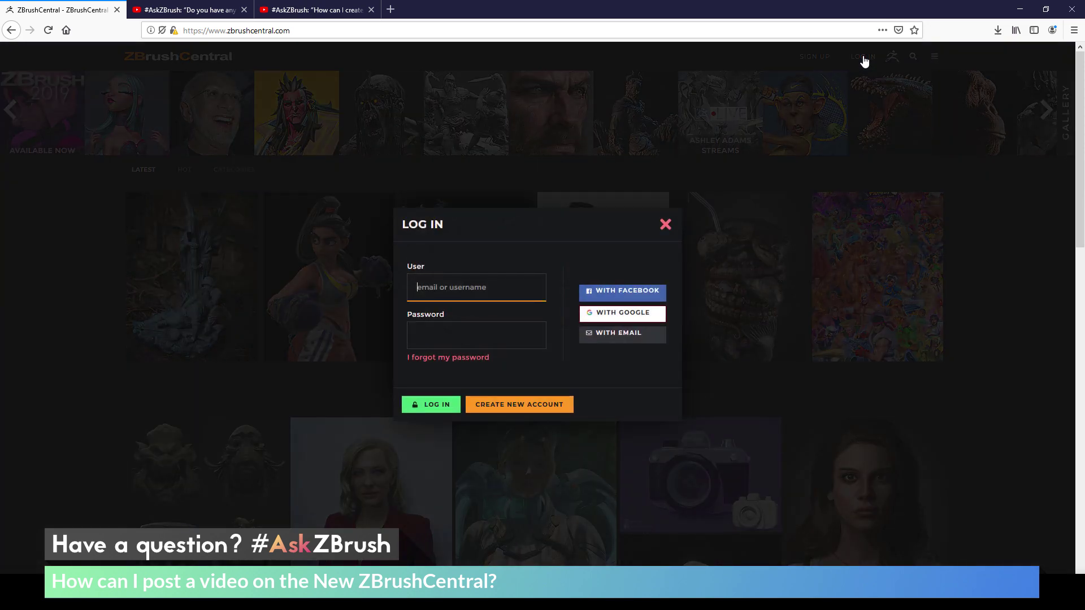
click(503, 293)
click(497, 308)
click(467, 343)
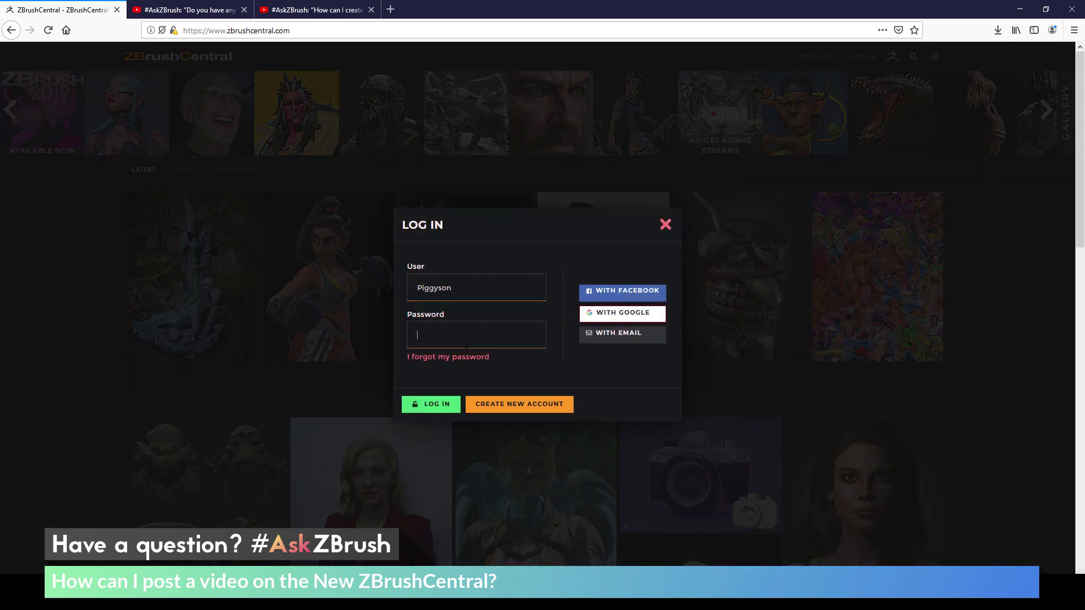
key(ctrl+v)
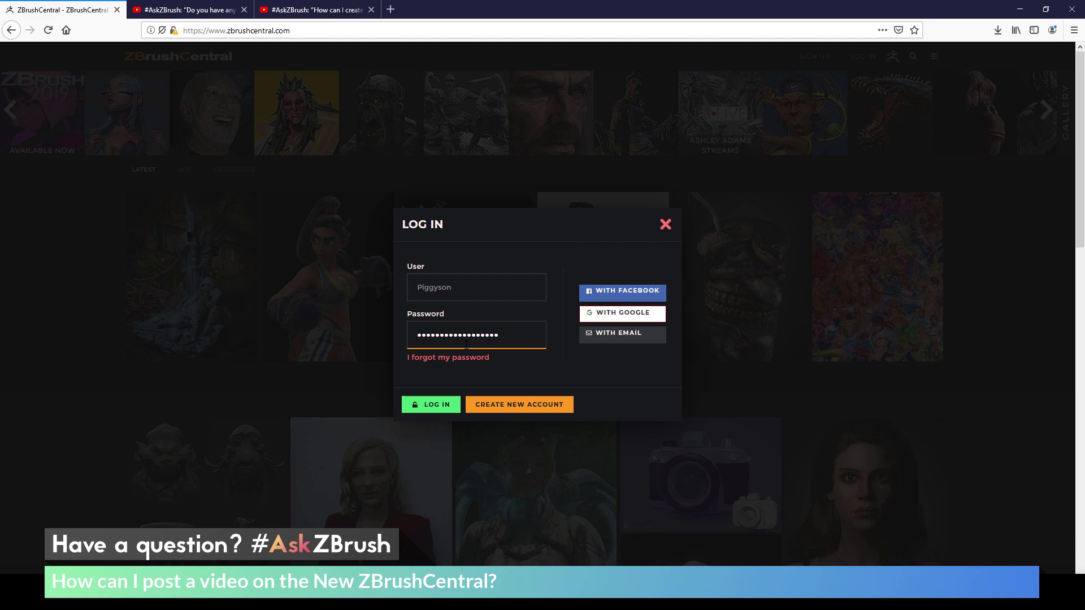
click(435, 405)
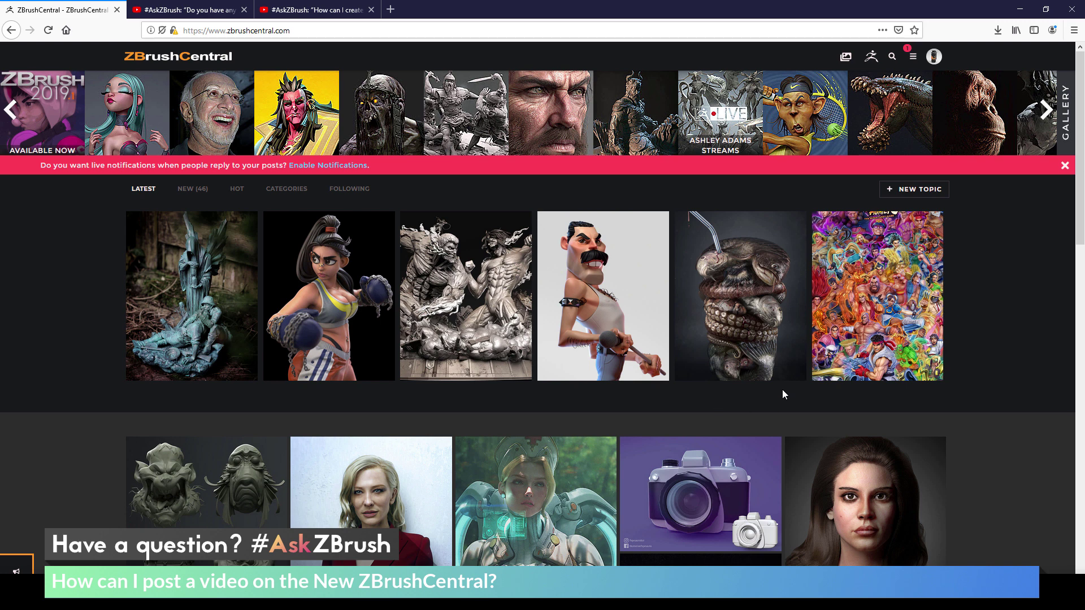
Start a topic titled '#AskZBrush Videos!' in an enlarged composer and dismiss similar-topic suggestions
click(916, 191)
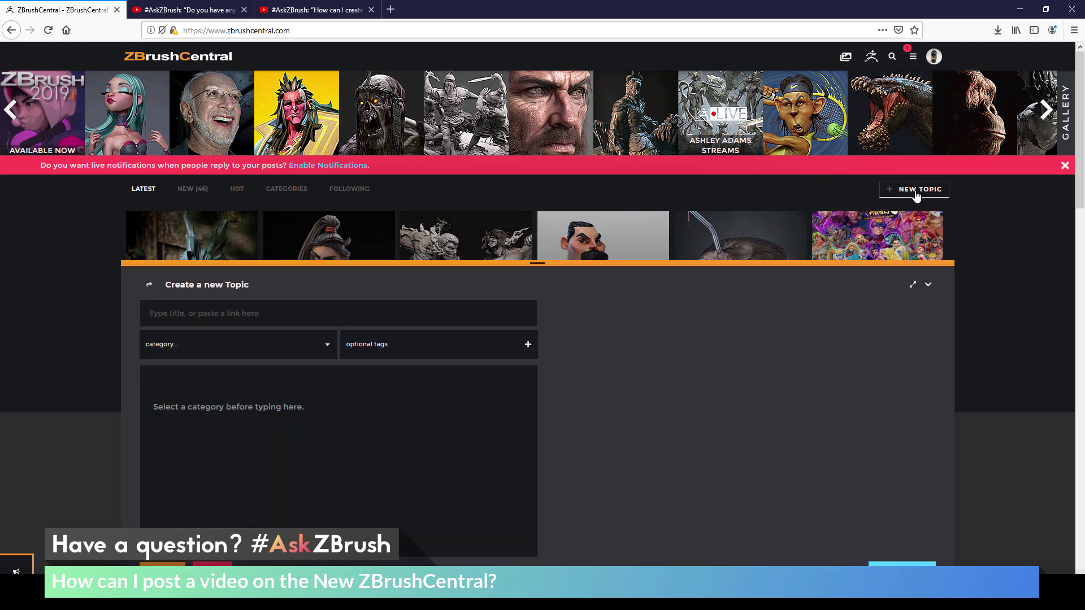
drag(537, 263, 530, 90)
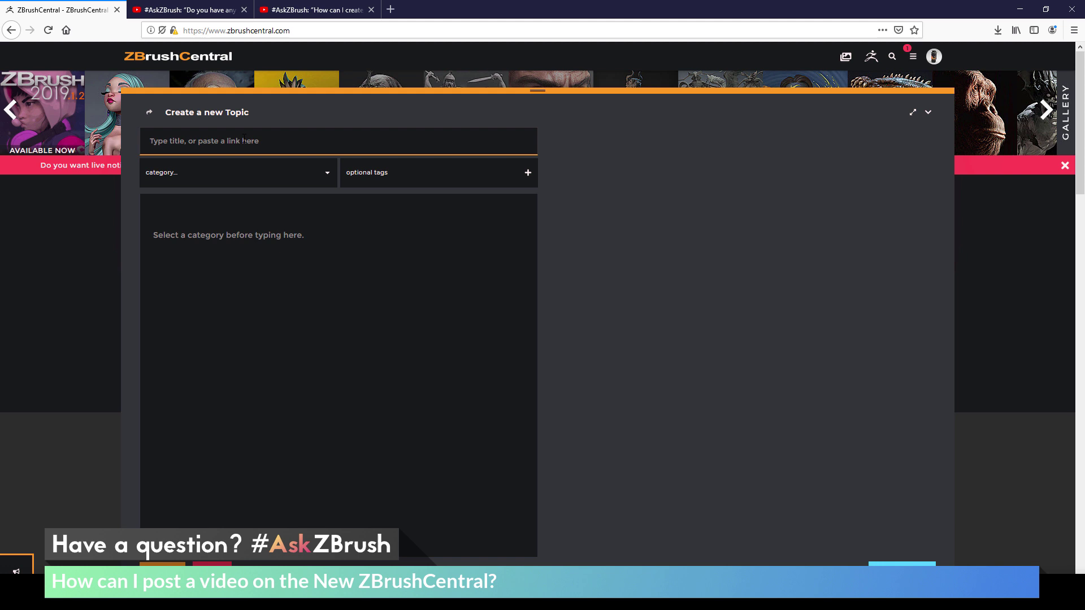
text(#AskZBrush Videos!)
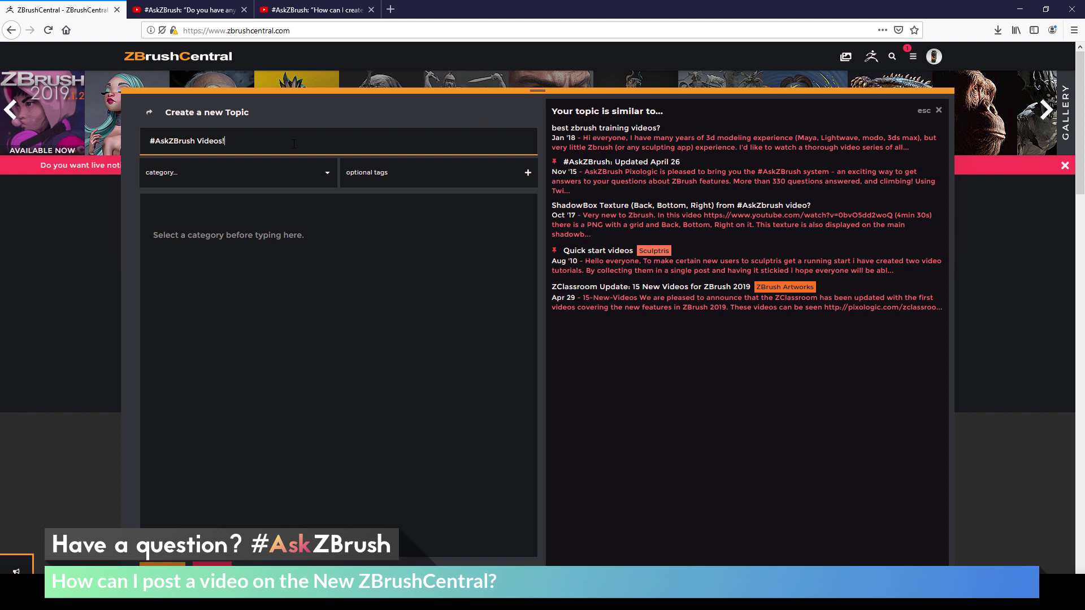
click(931, 119)
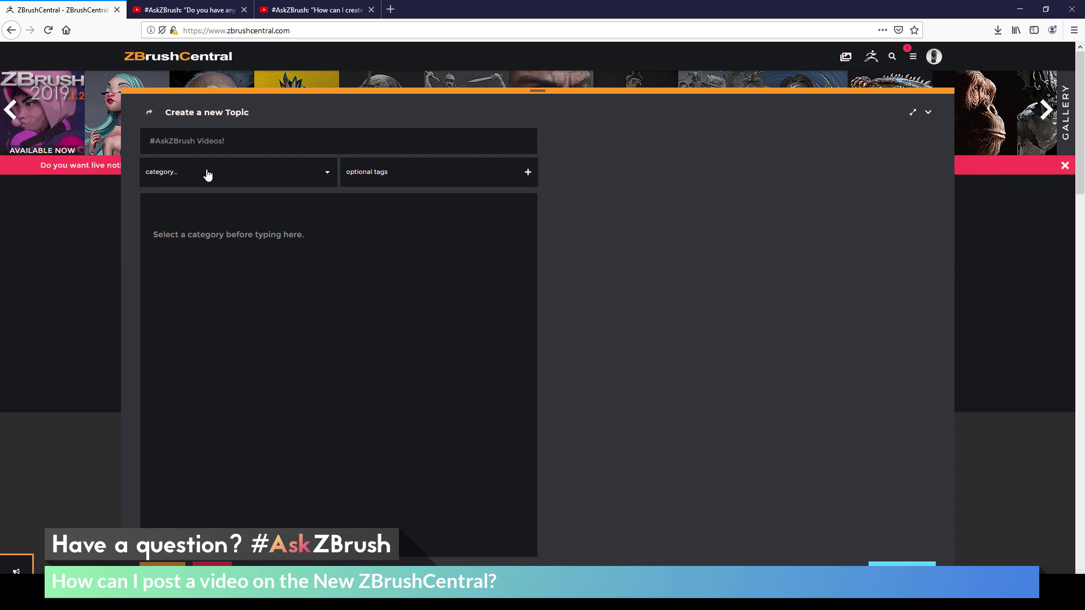
Set the topic category to ZBrush Help & Support and add the zbrush tag
click(298, 176)
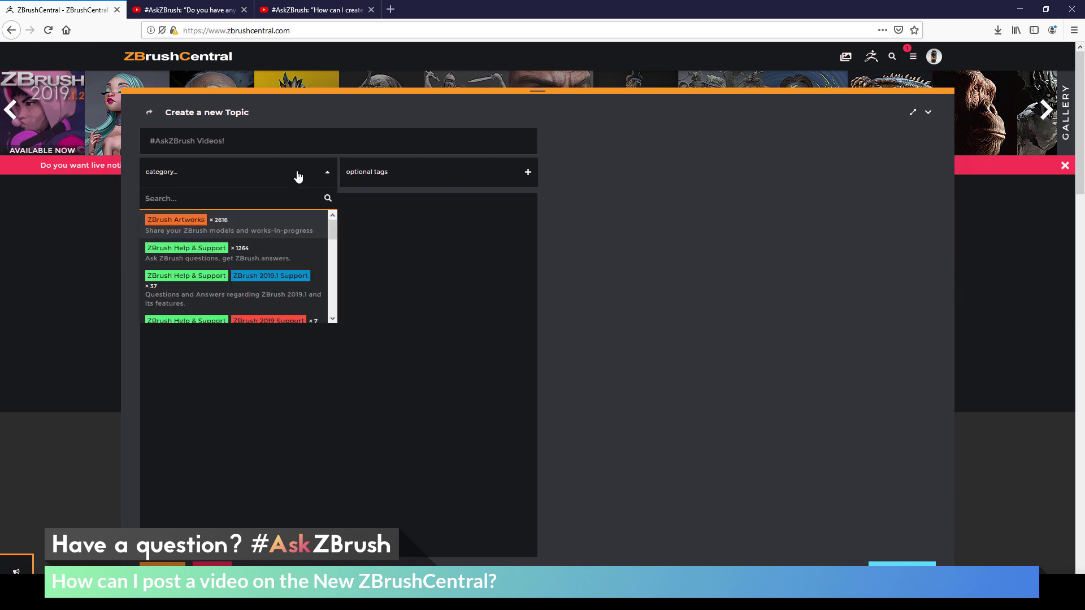
click(179, 254)
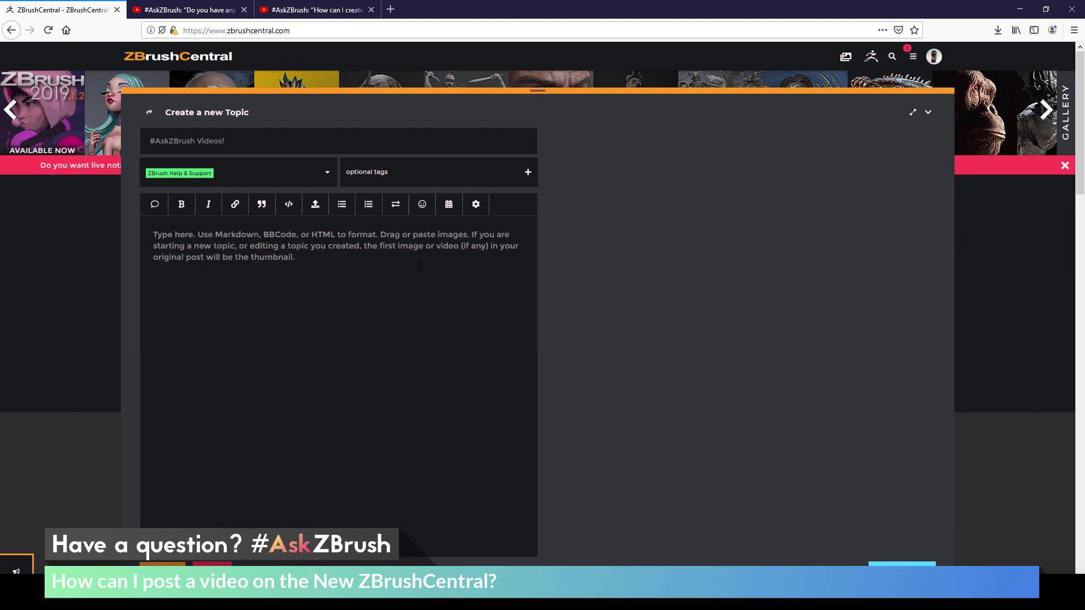
click(414, 177)
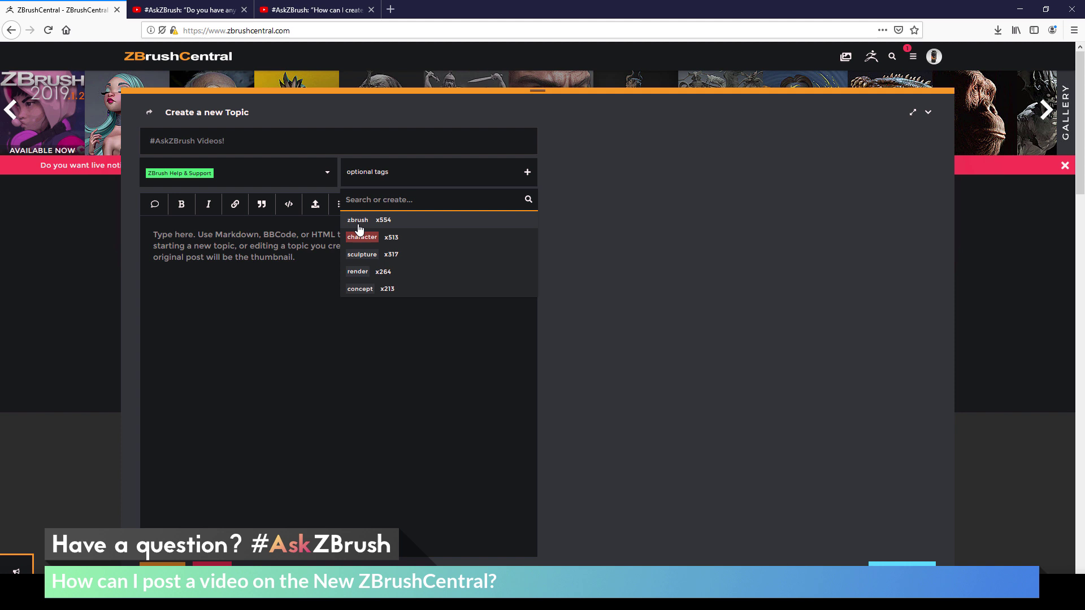
click(377, 219)
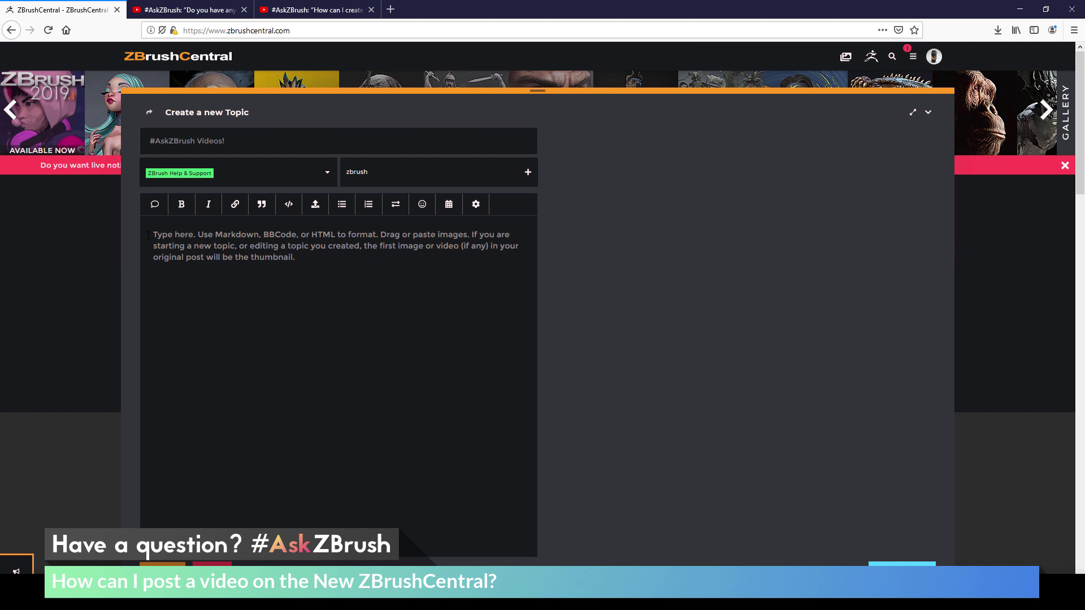
text(Hey)
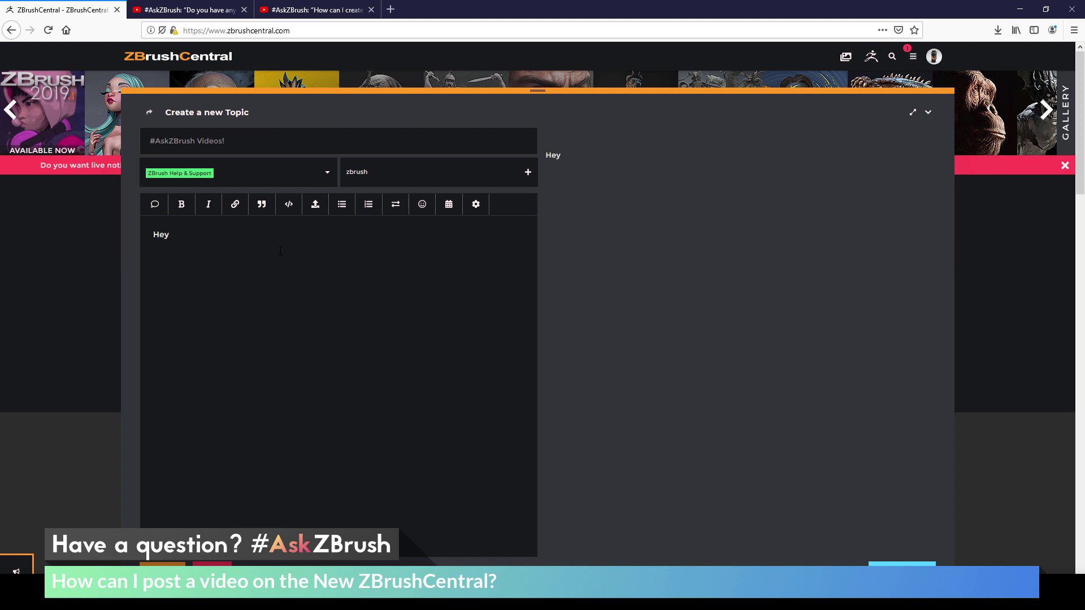
text( here are s)
text(ome new #)
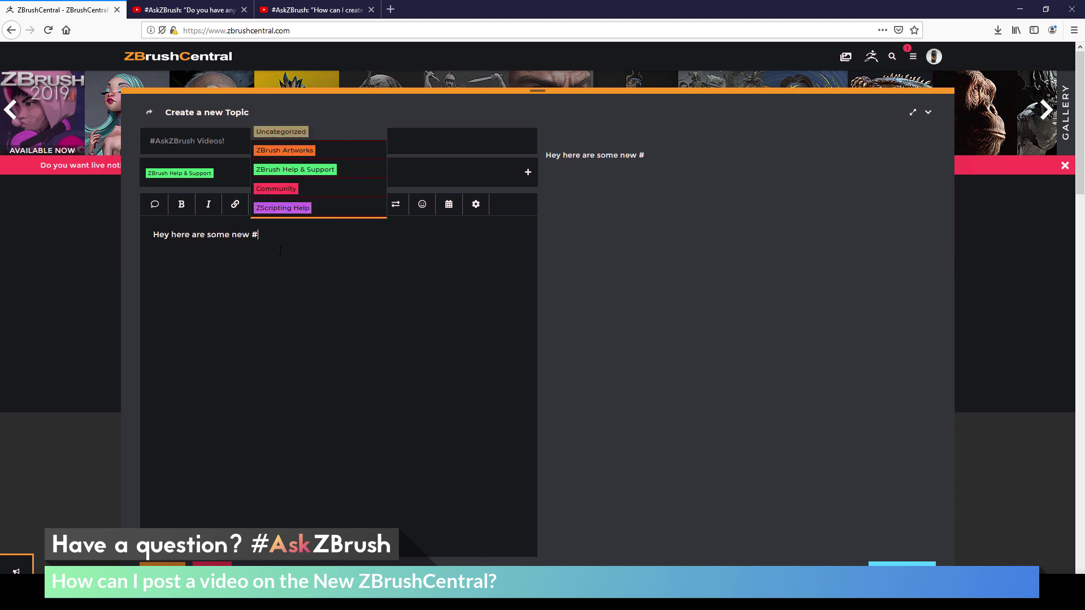
text(AskzBrus)
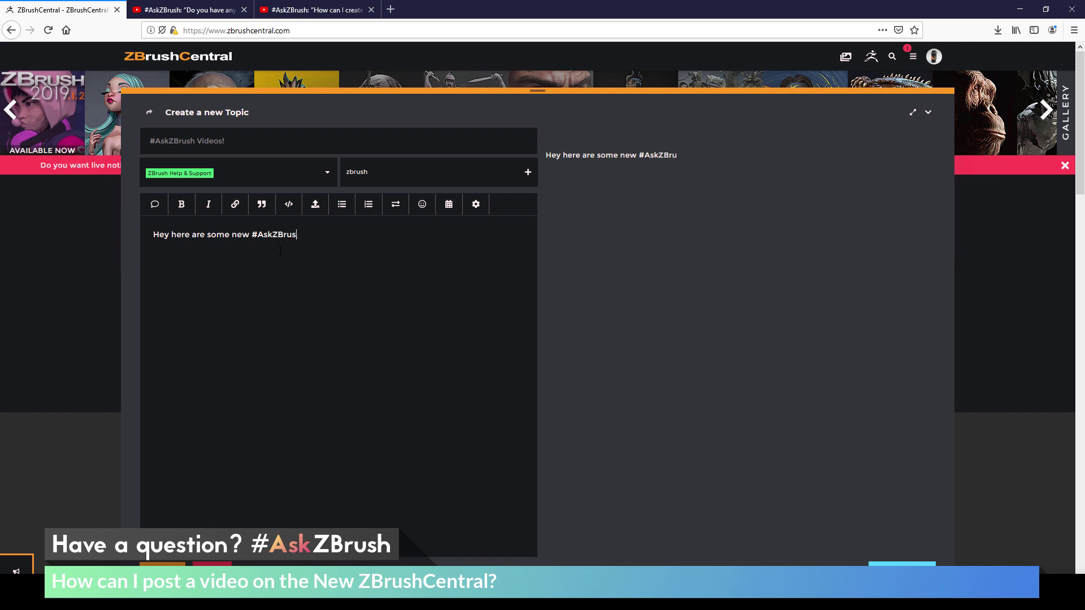
text(h Videos)
Return to the cables-and-wires video tab and copy its page address
click(191, 9)
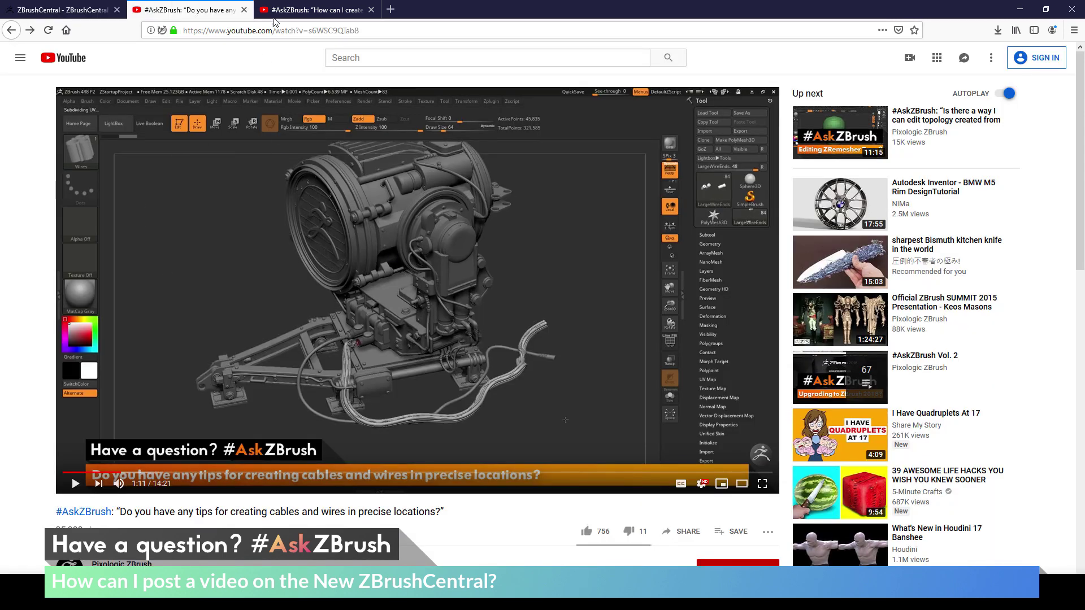
click(292, 10)
click(192, 9)
click(264, 30)
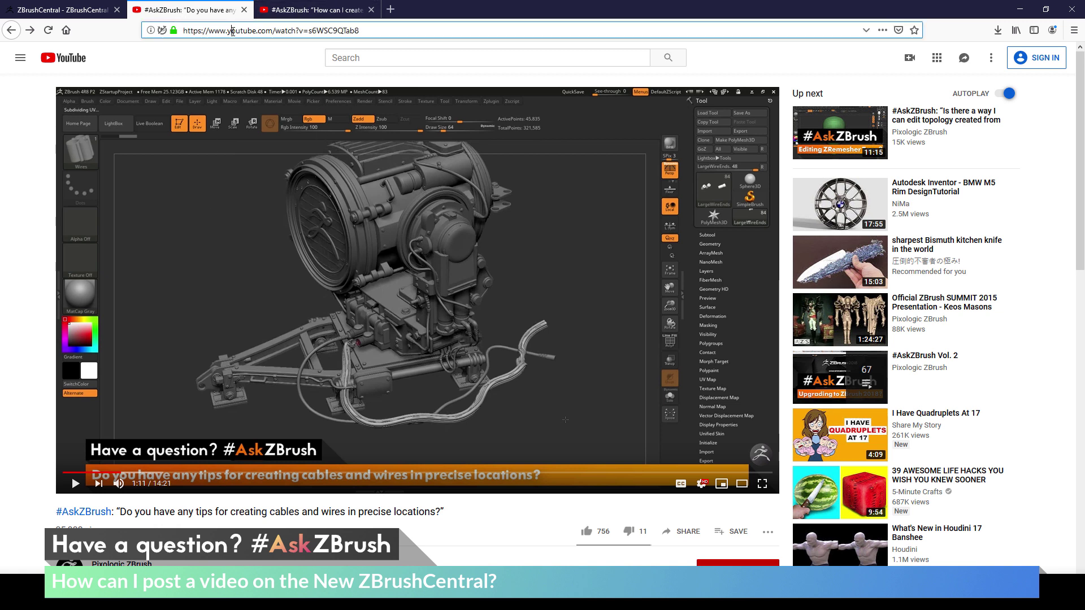
right_click(264, 30)
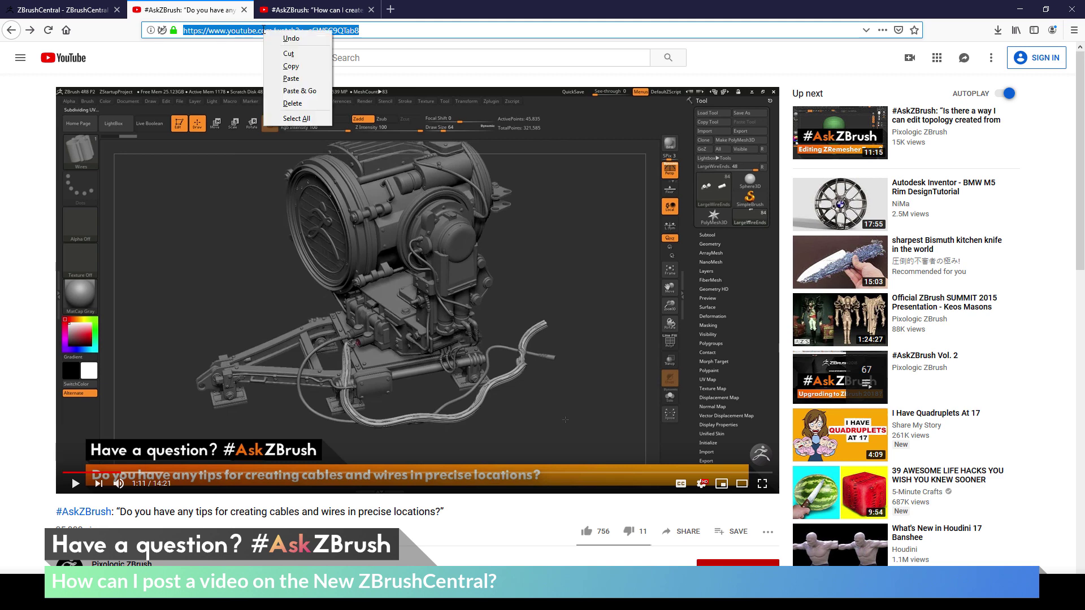
click(289, 66)
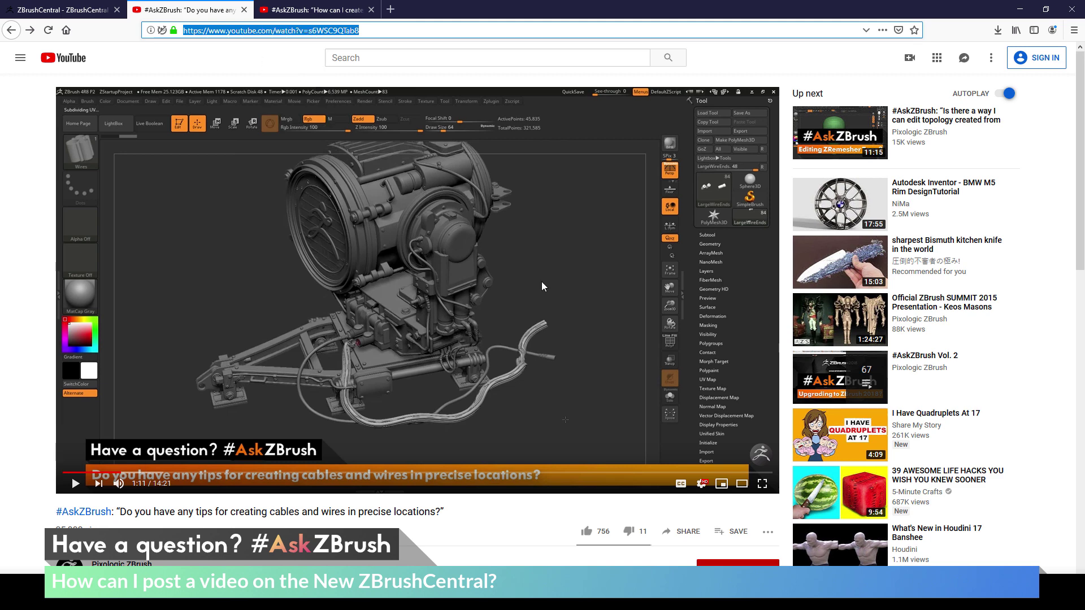
Copy the video's youtu.be short share link and close the Share dialog
click(685, 537)
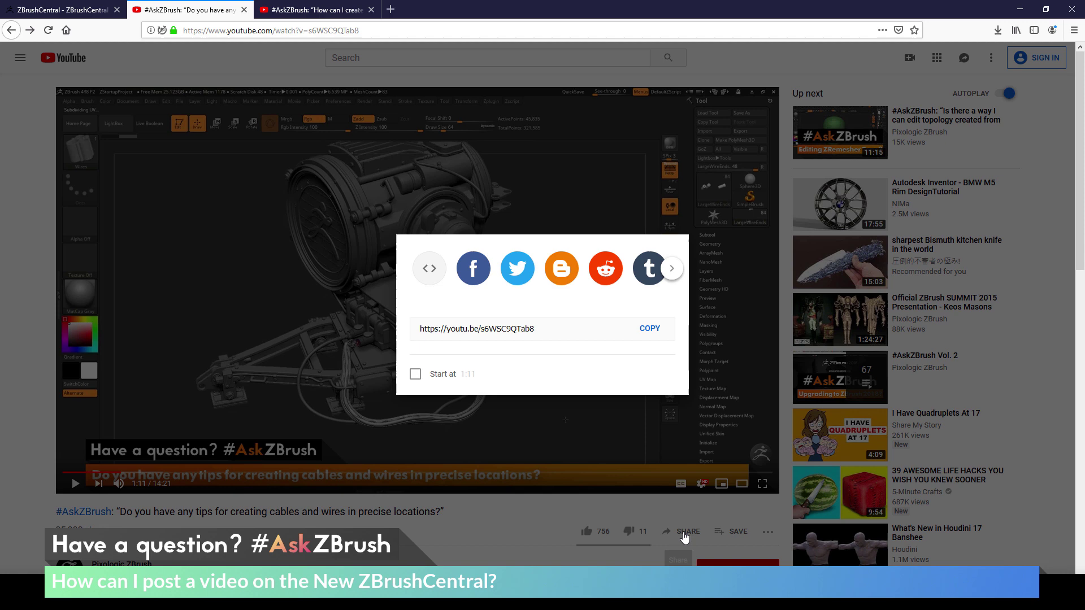
click(650, 332)
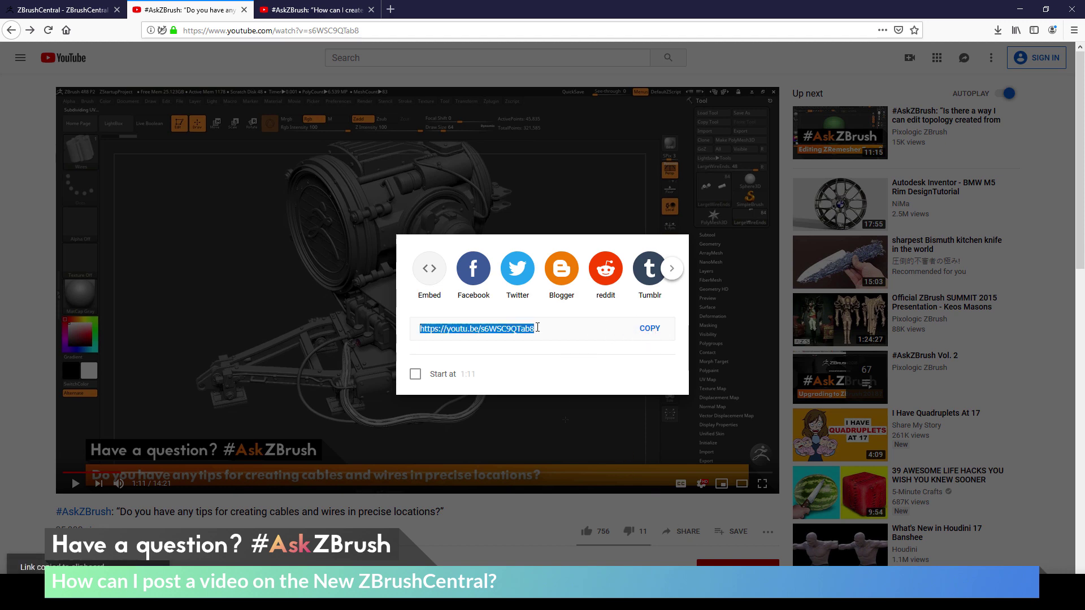
click(579, 133)
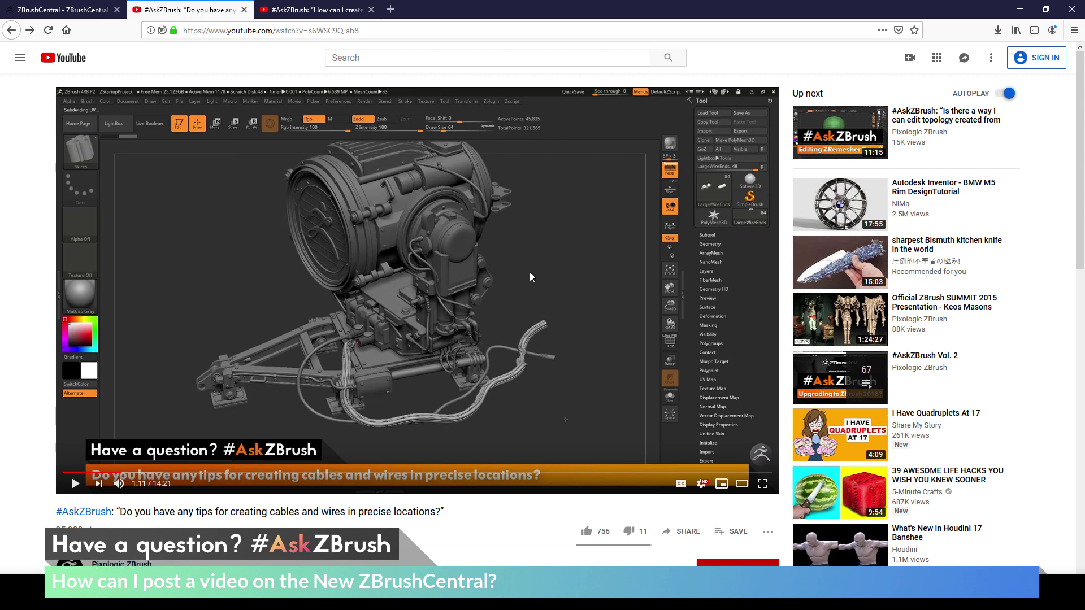
click(74, 14)
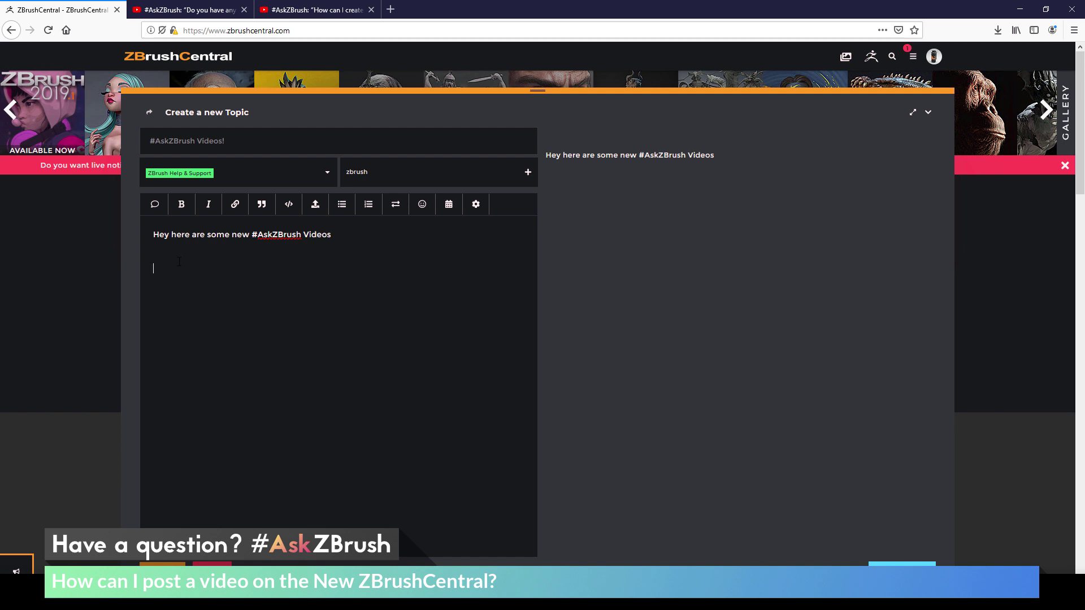
right_click(178, 264)
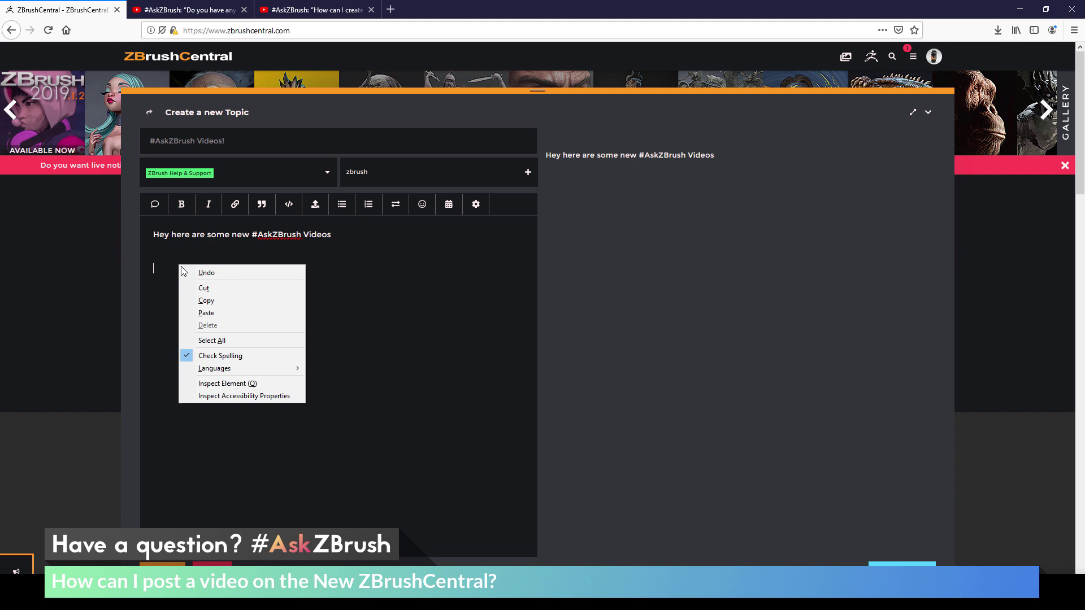
click(205, 310)
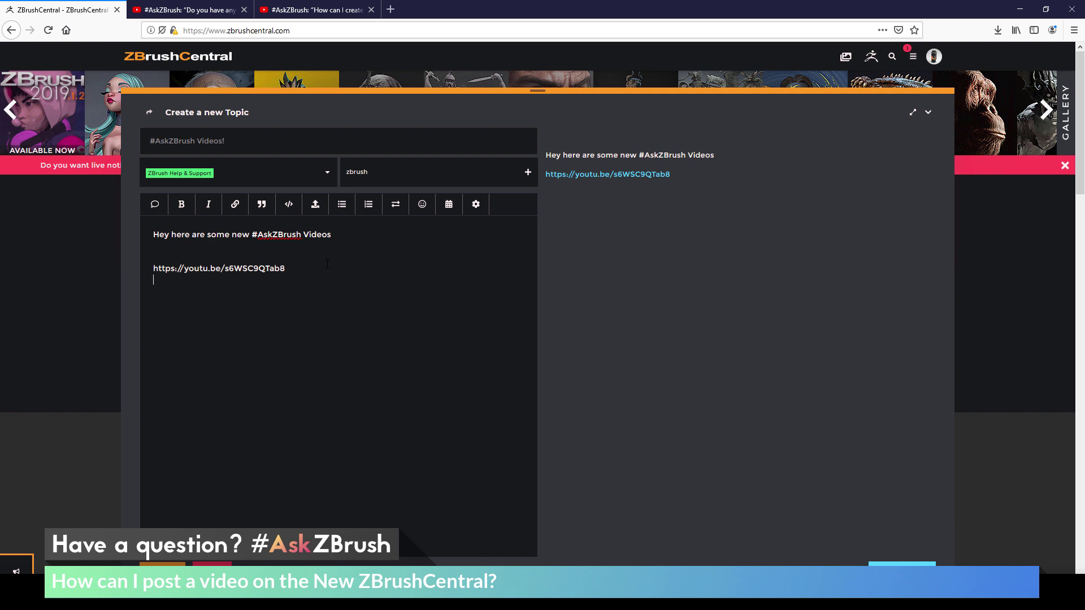
Copy the braid brush video's address from the address bar in the third tab
click(323, 12)
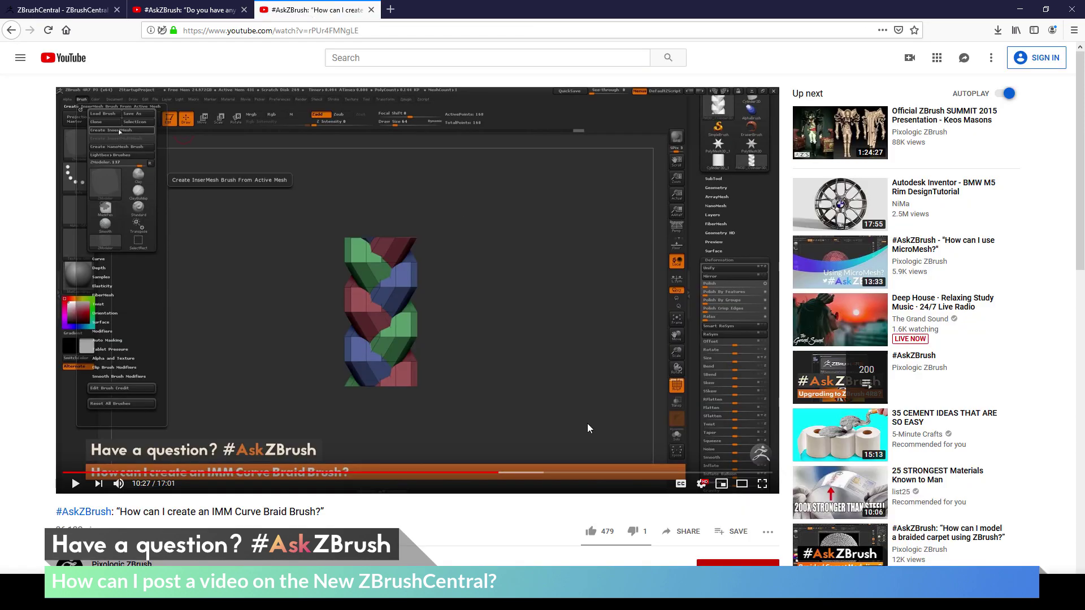
click(318, 31)
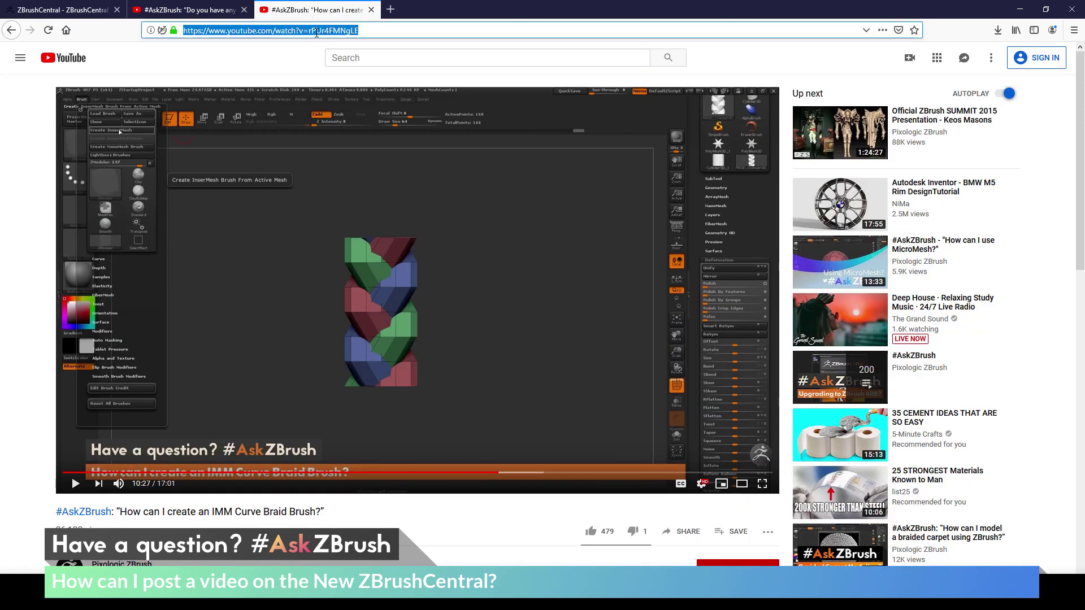
right_click(315, 31)
click(339, 68)
click(85, 11)
key(ctrl+v)
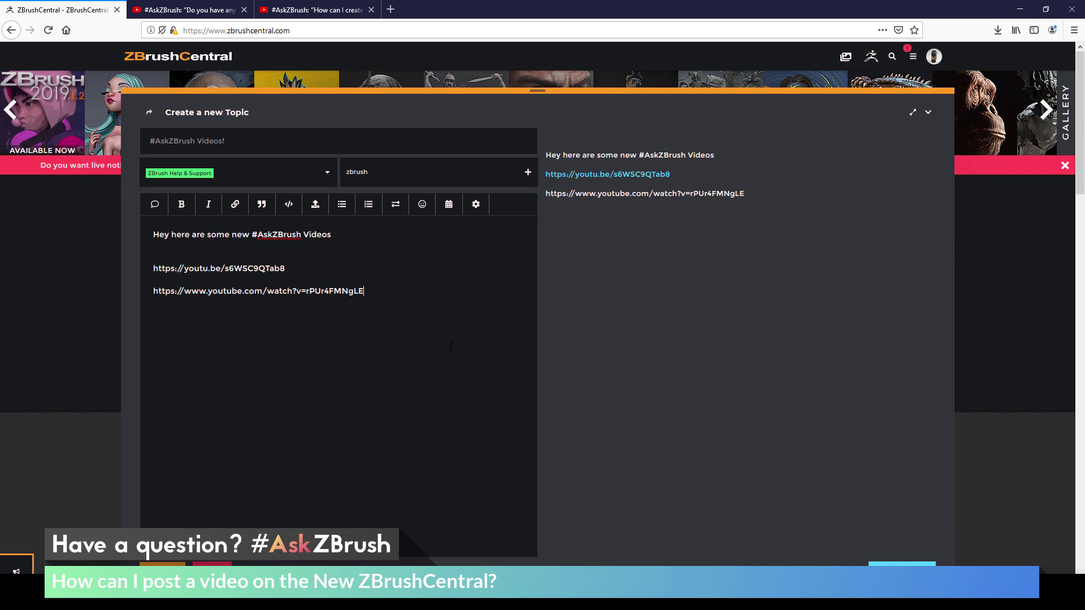
key(Return)
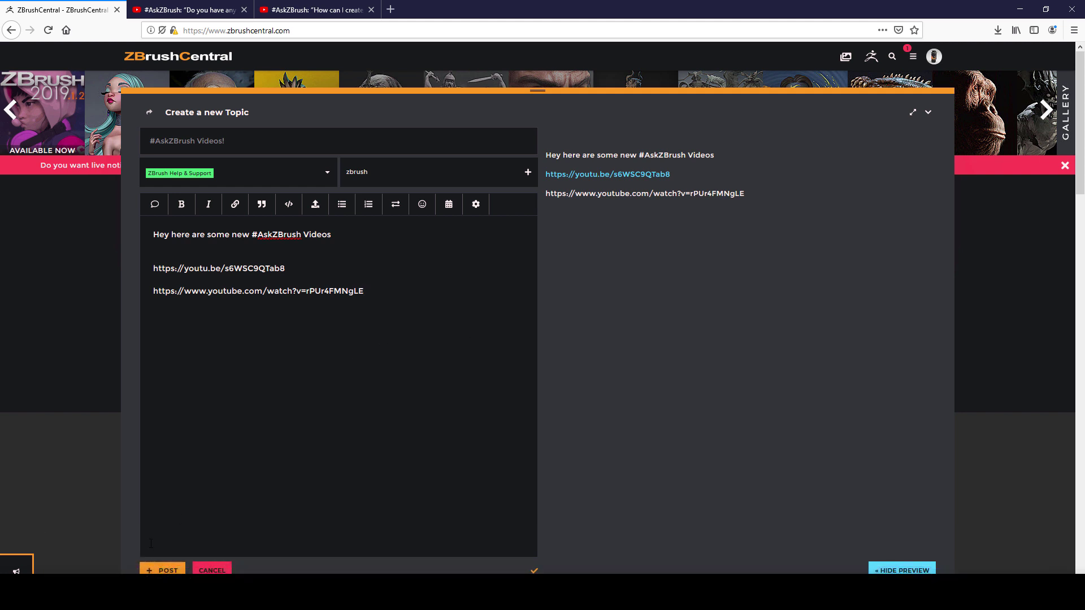
Post the #AskZBrush Videos! topic with its two YouTube links
click(165, 570)
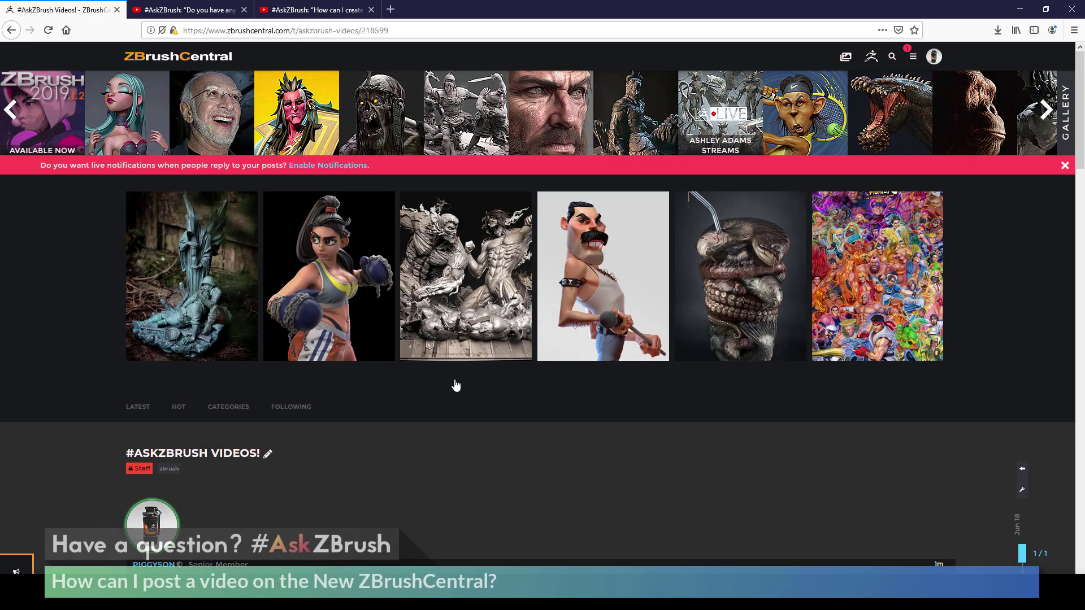
scroll(474, 412, down, 2)
scroll(596, 236, down, 2)
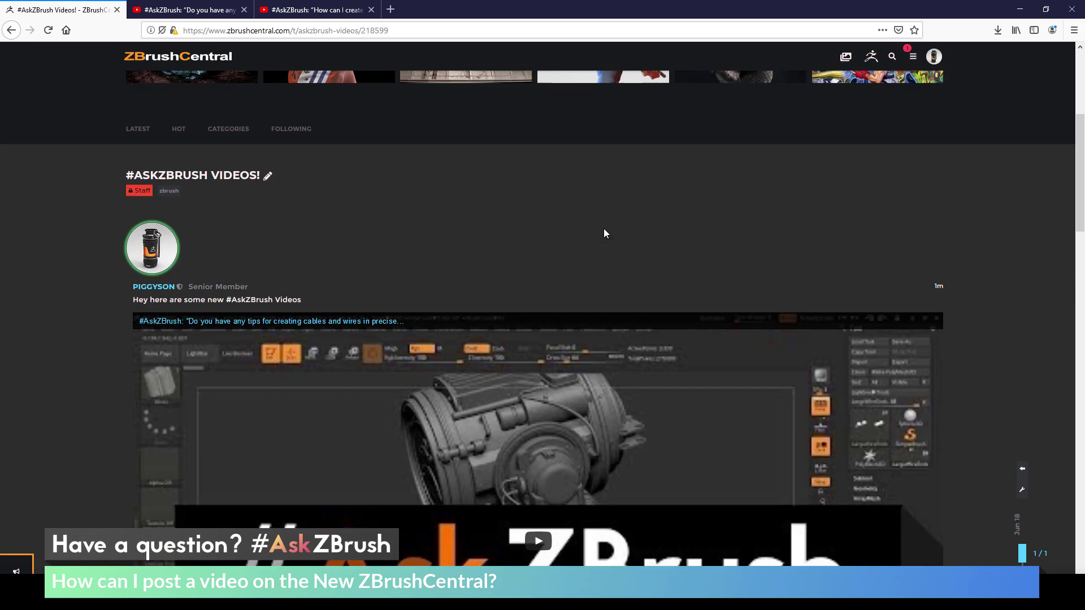
scroll(604, 228, down, 1)
scroll(561, 185, down, 2)
scroll(562, 192, down, 2)
scroll(563, 192, down, 2)
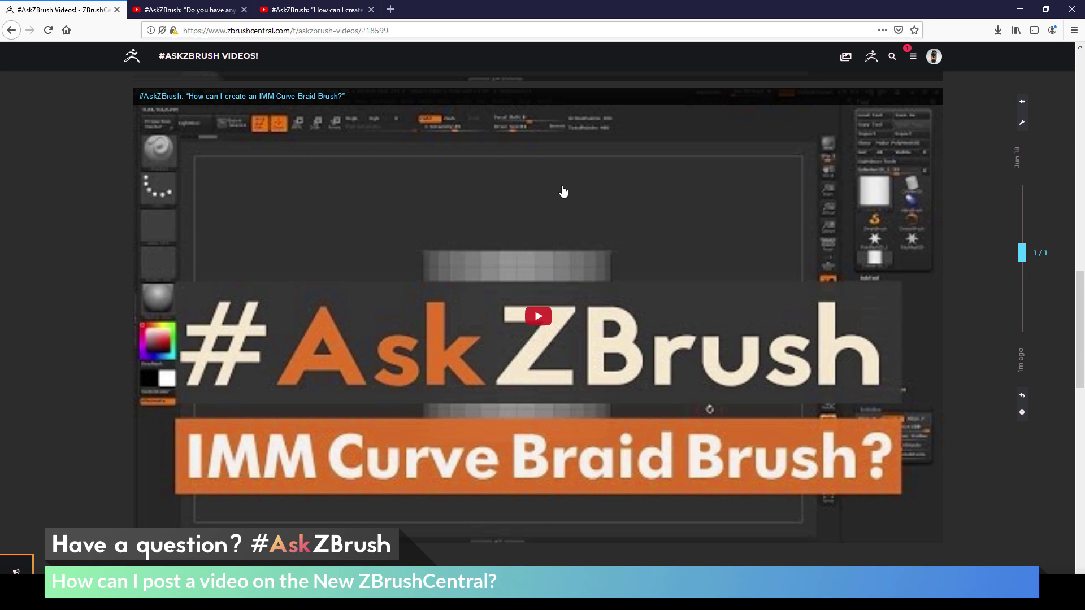
scroll(563, 192, down, 1)
scroll(623, 340, up, 3)
scroll(623, 340, up, 4)
scroll(619, 331, up, 2)
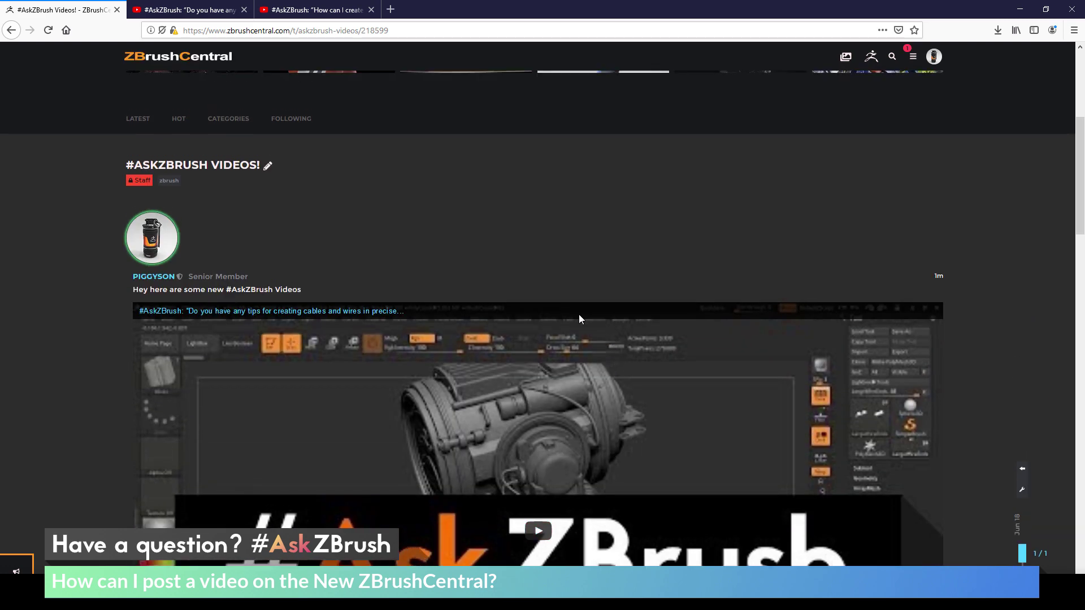
scroll(578, 319, down, 1)
scroll(579, 319, down, 1)
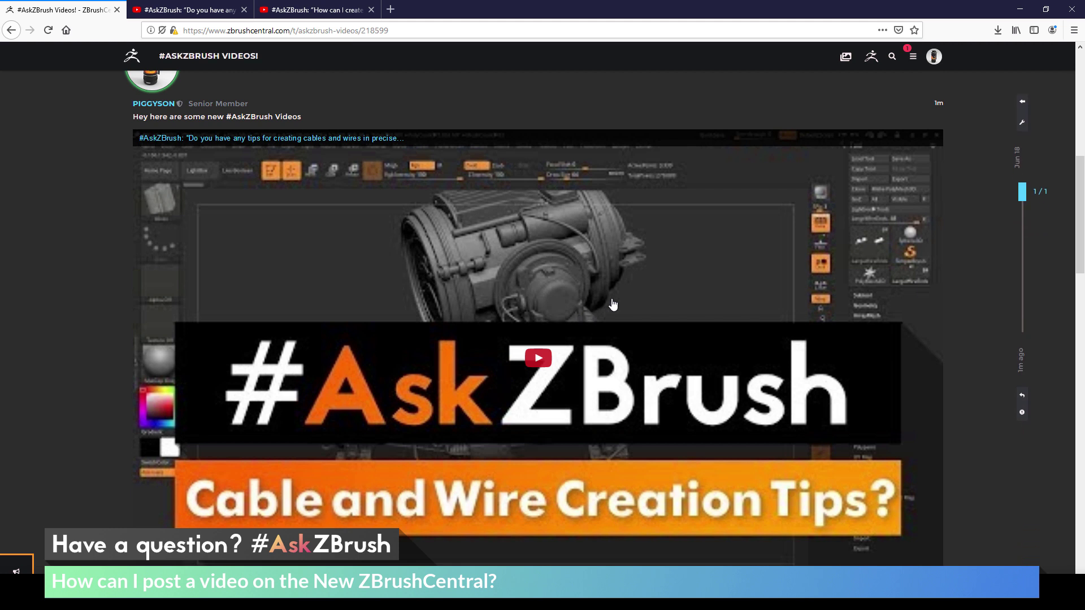
scroll(613, 304, down, 3)
scroll(613, 304, down, 2)
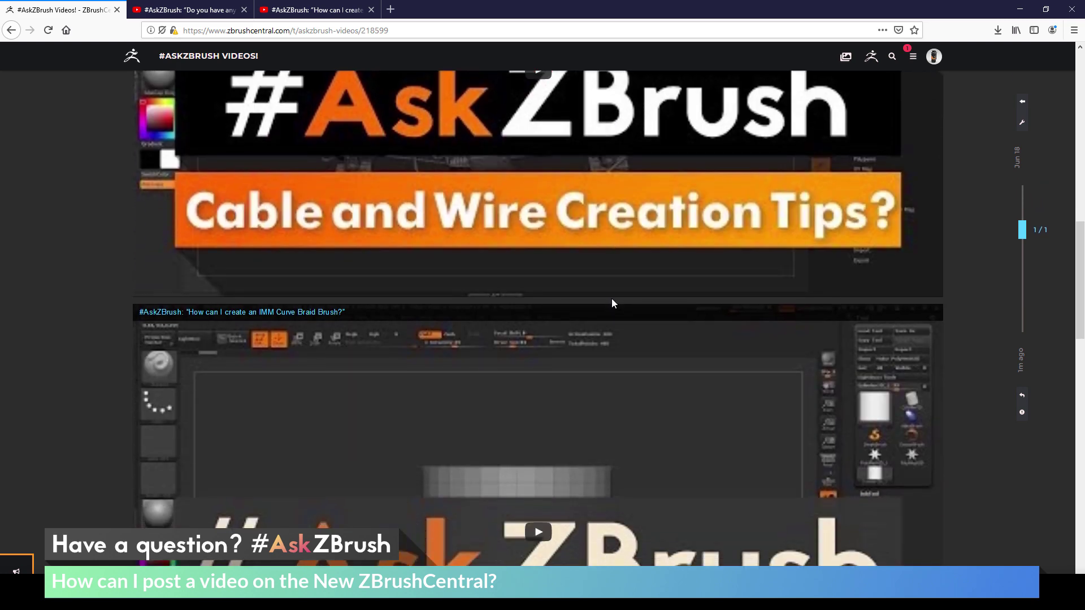
scroll(613, 303, down, 2)
scroll(613, 303, down, 1)
scroll(613, 303, down, 1)
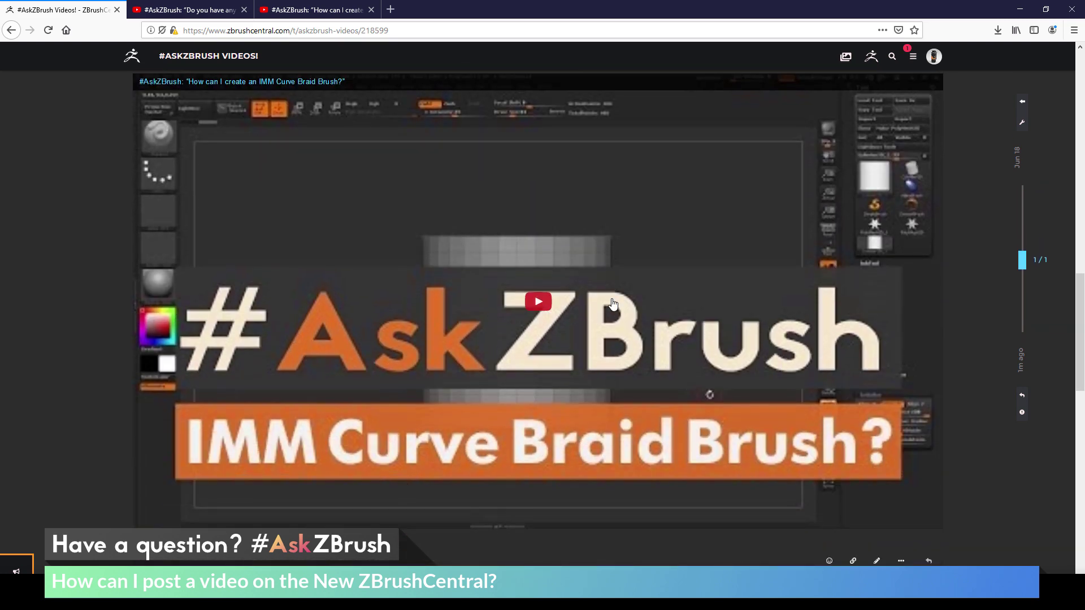
scroll(612, 303, up, 1)
scroll(612, 304, up, 8)
scroll(606, 297, up, 2)
scroll(424, 233, up, 2)
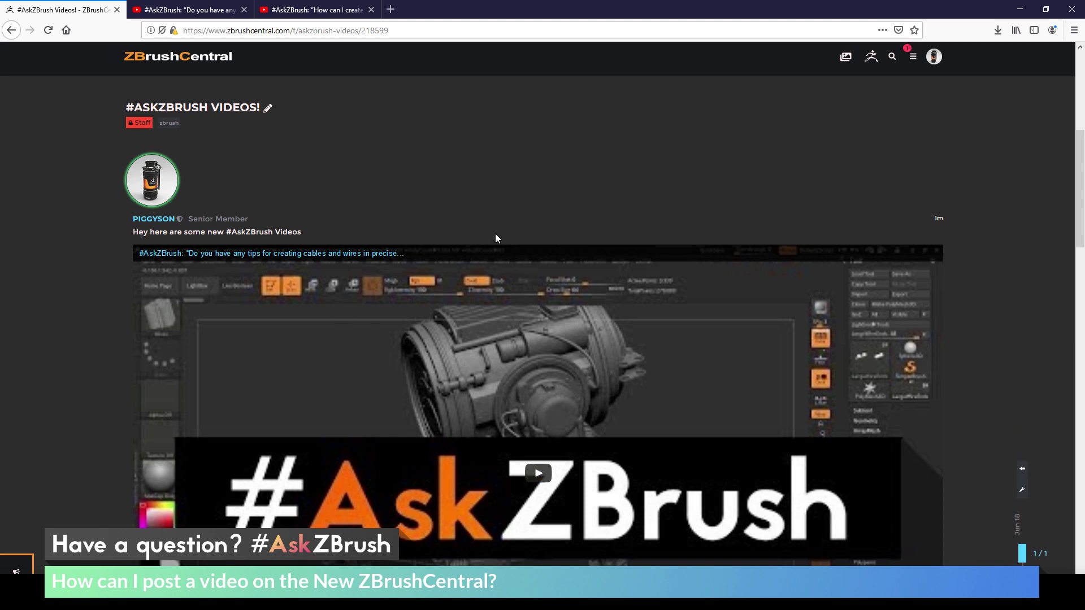
scroll(495, 236, up, 1)
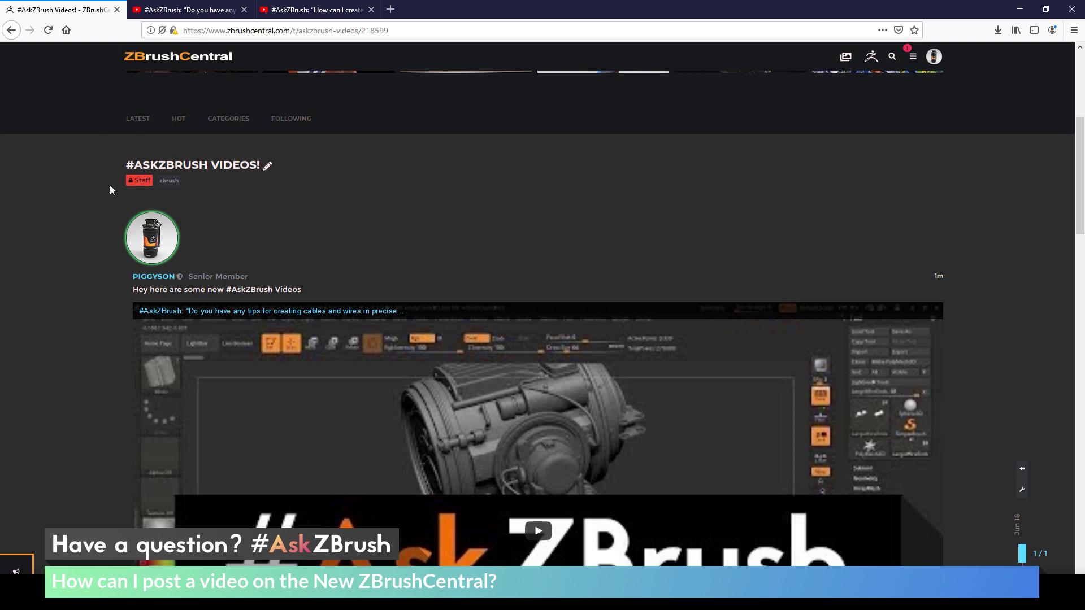
scroll(500, 200, down, 5)
scroll(593, 281, down, 5)
scroll(721, 364, down, 5)
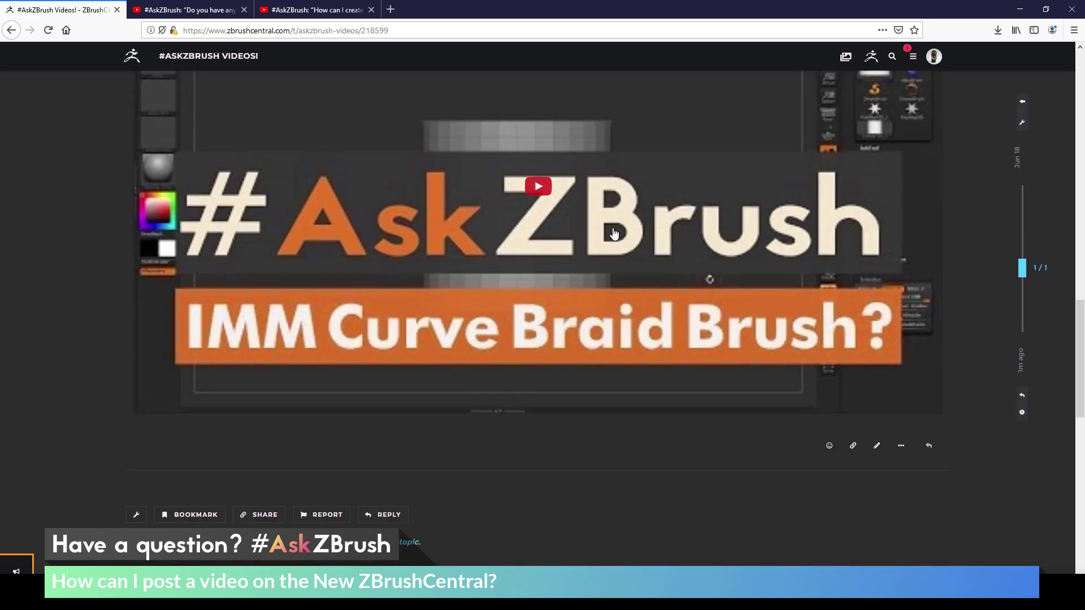
Reopen the published post for editing and delete the braid video's youtube.com link
click(877, 447)
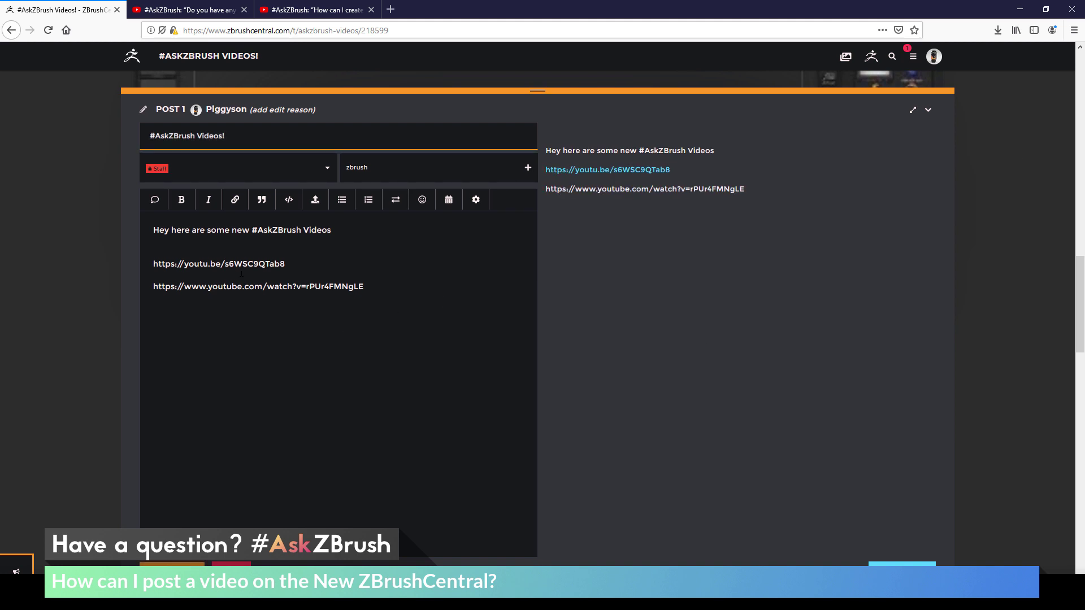
click(424, 285)
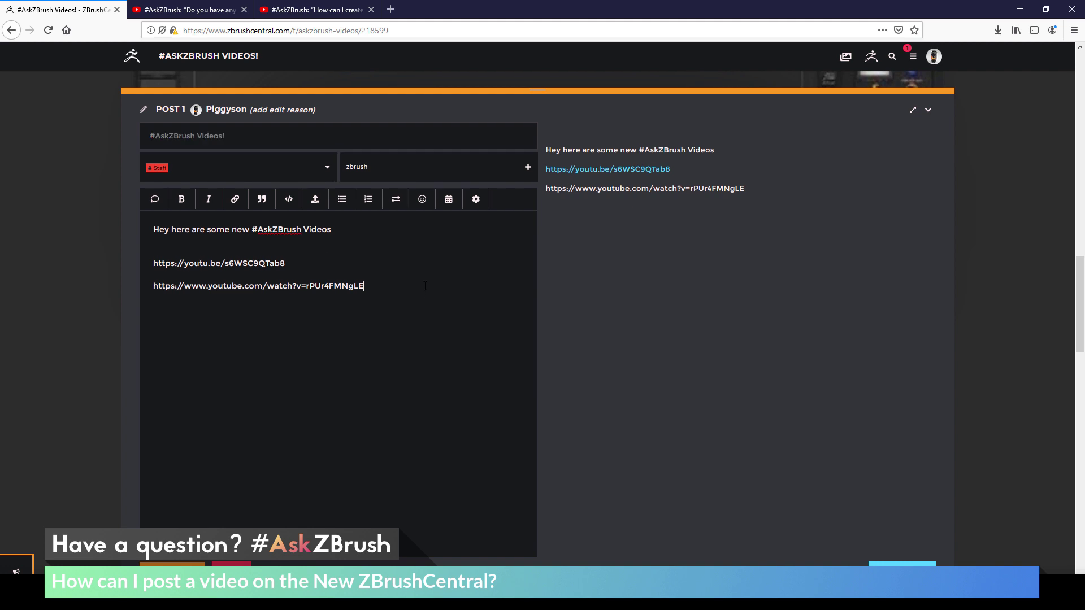
drag(379, 285, 159, 286)
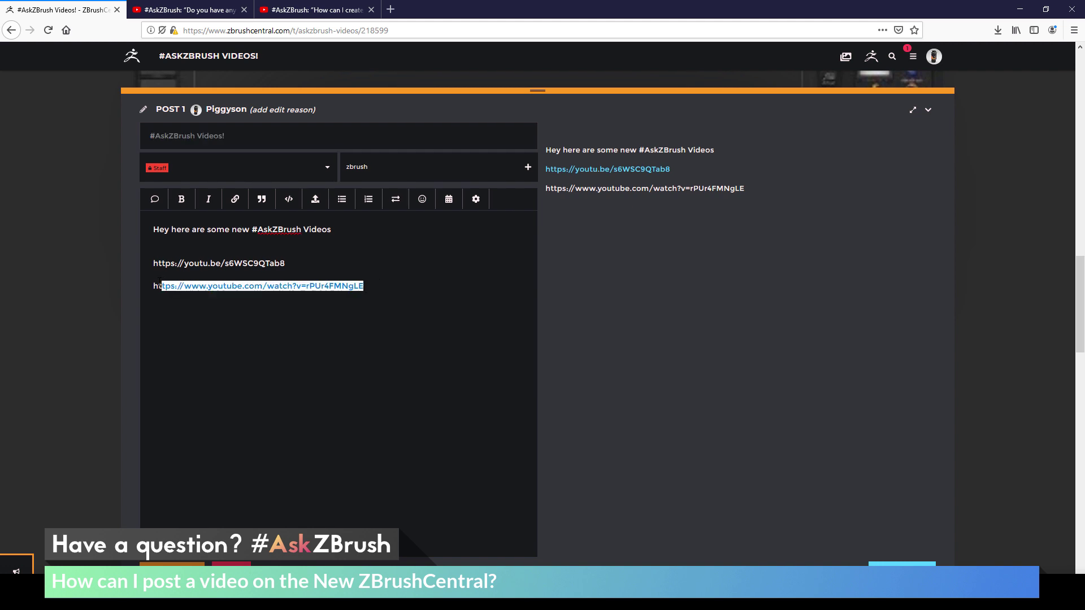
key(BackSpace)
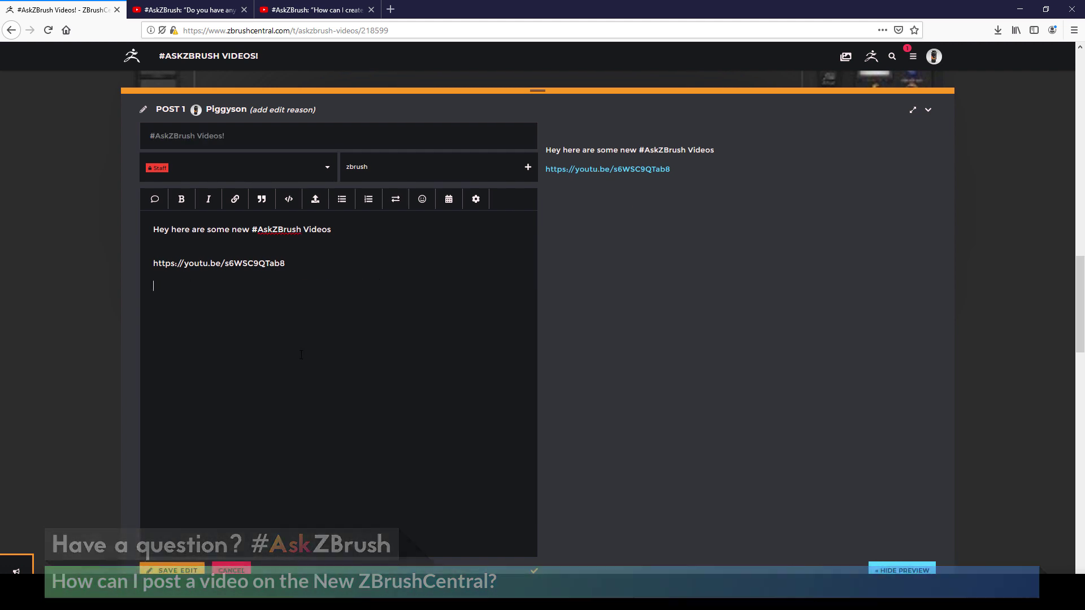
click(179, 569)
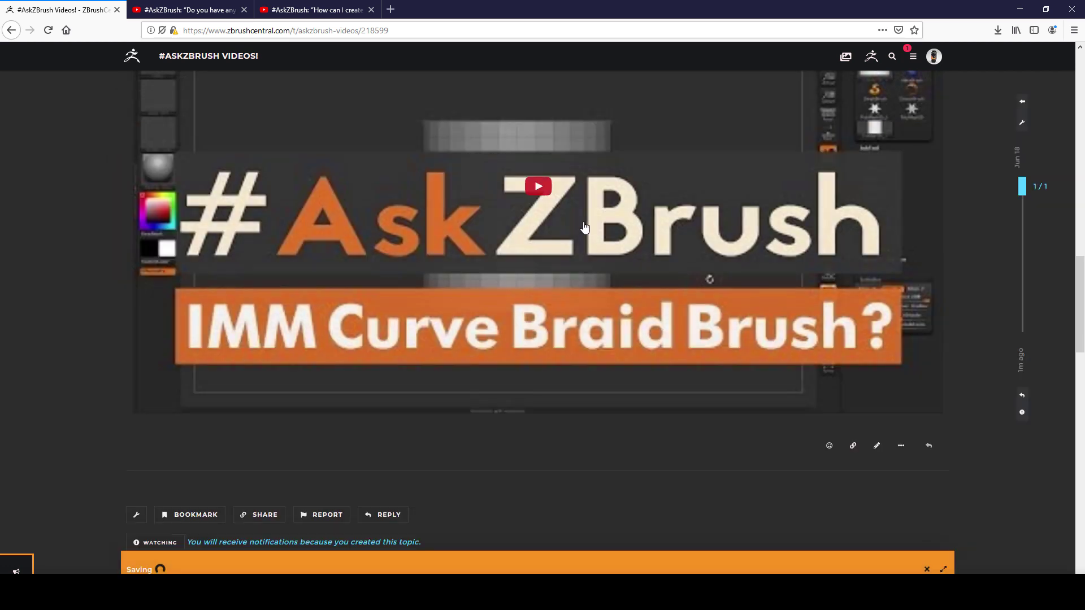
scroll(385, 300, down, 1)
scroll(406, 307, down, 2)
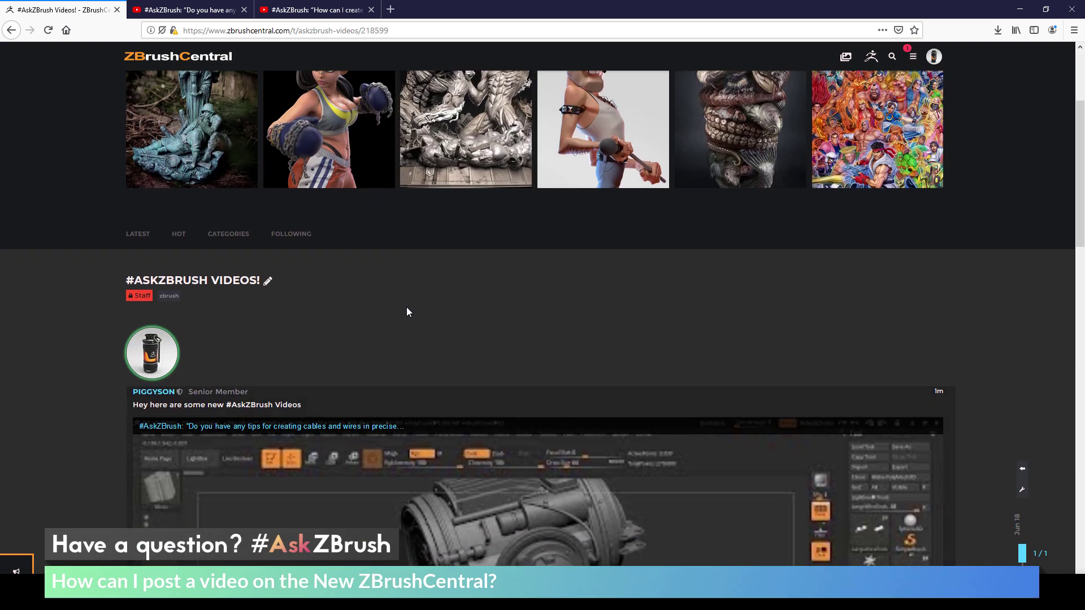
scroll(406, 307, down, 4)
scroll(540, 355, down, 3)
scroll(539, 354, down, 2)
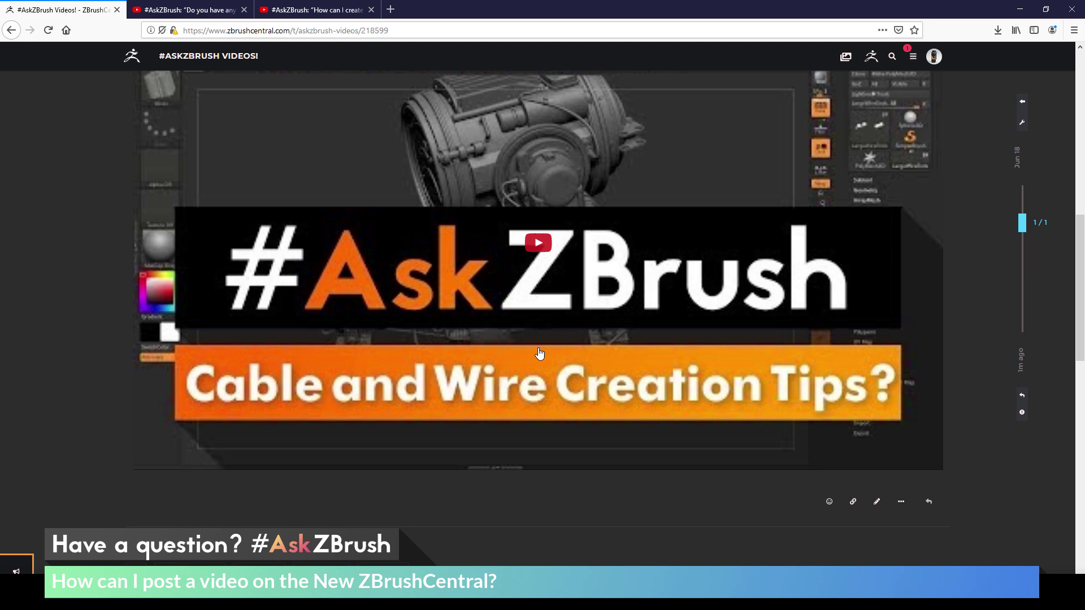
scroll(539, 355, up, 3)
scroll(517, 322, up, 2)
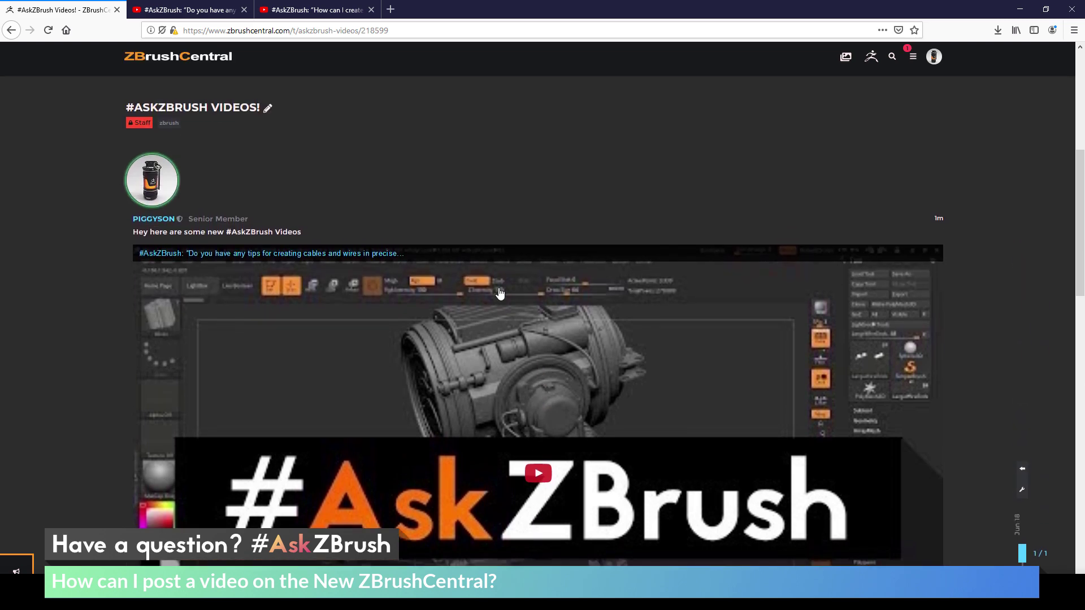
scroll(471, 235, up, 4)
scroll(713, 356, up, 3)
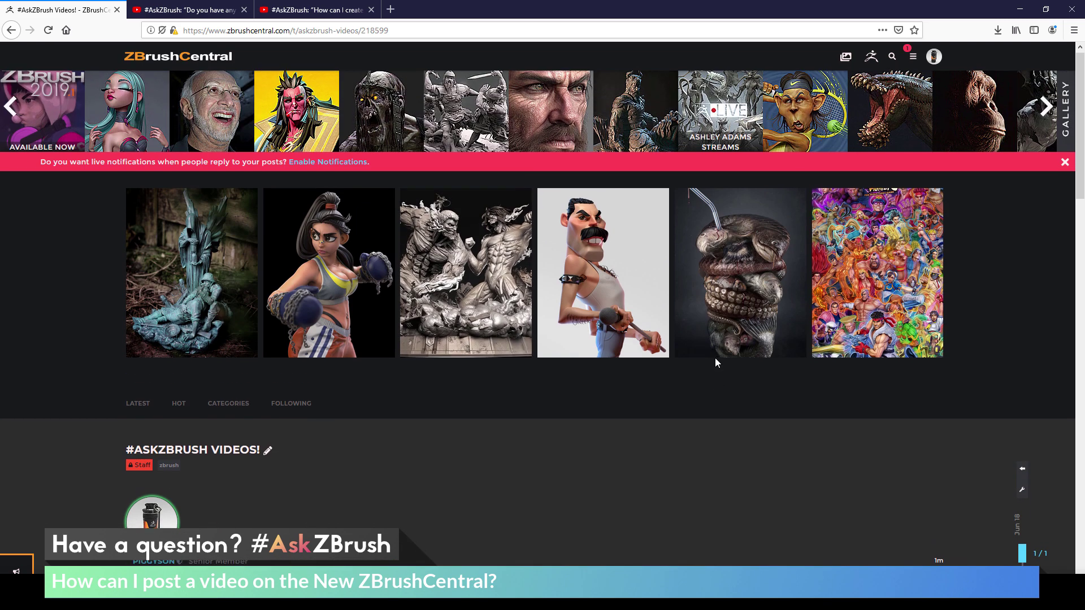
scroll(717, 413, down, 2)
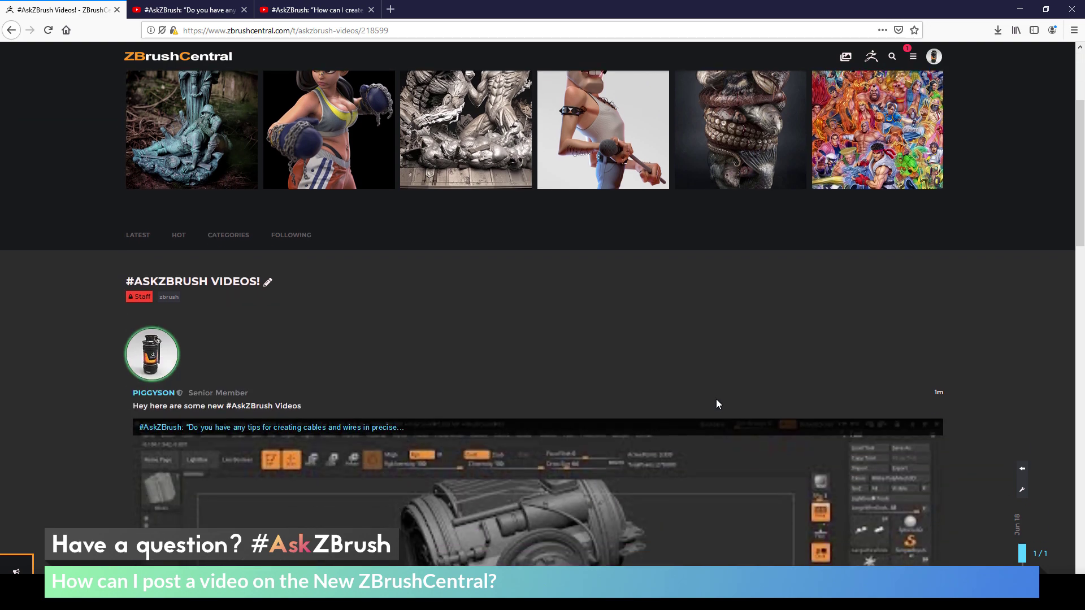
scroll(716, 399, up, 2)
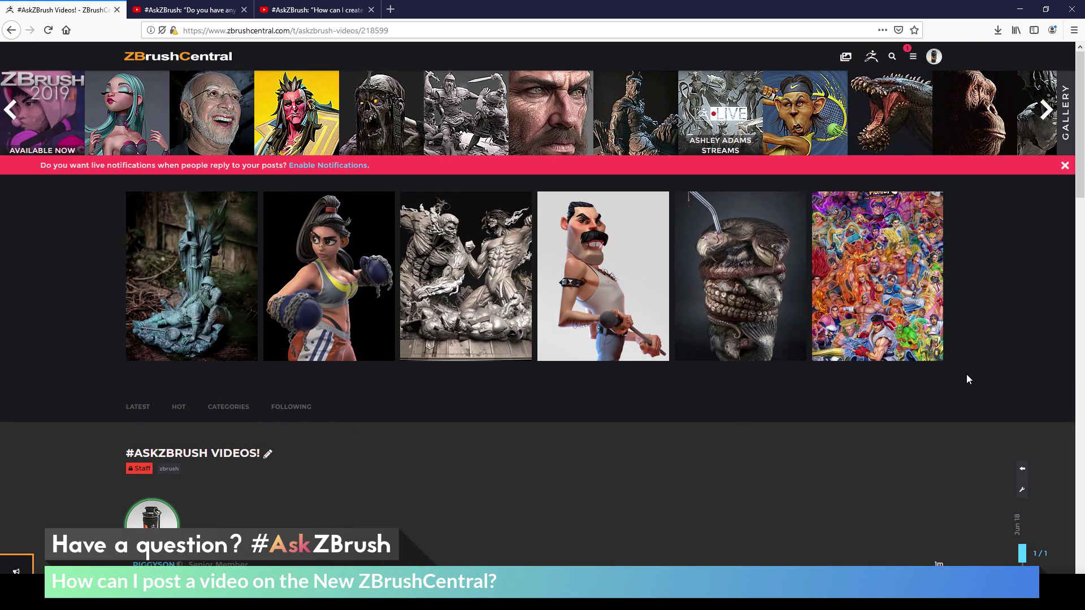
Return to the ZBrushCentral home page and open a fresh new-topic draft
click(190, 65)
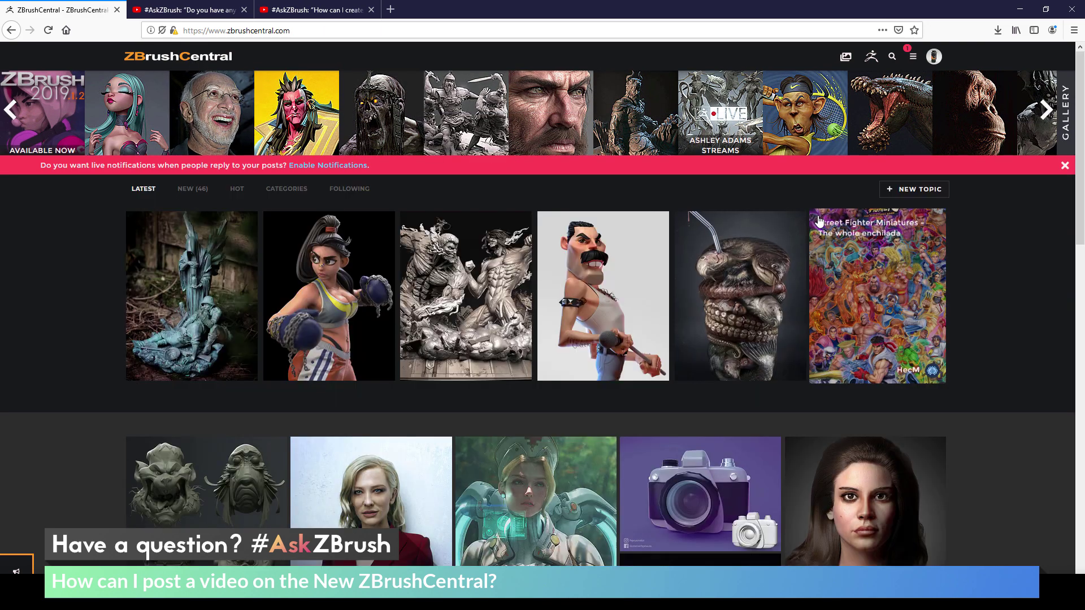
click(910, 190)
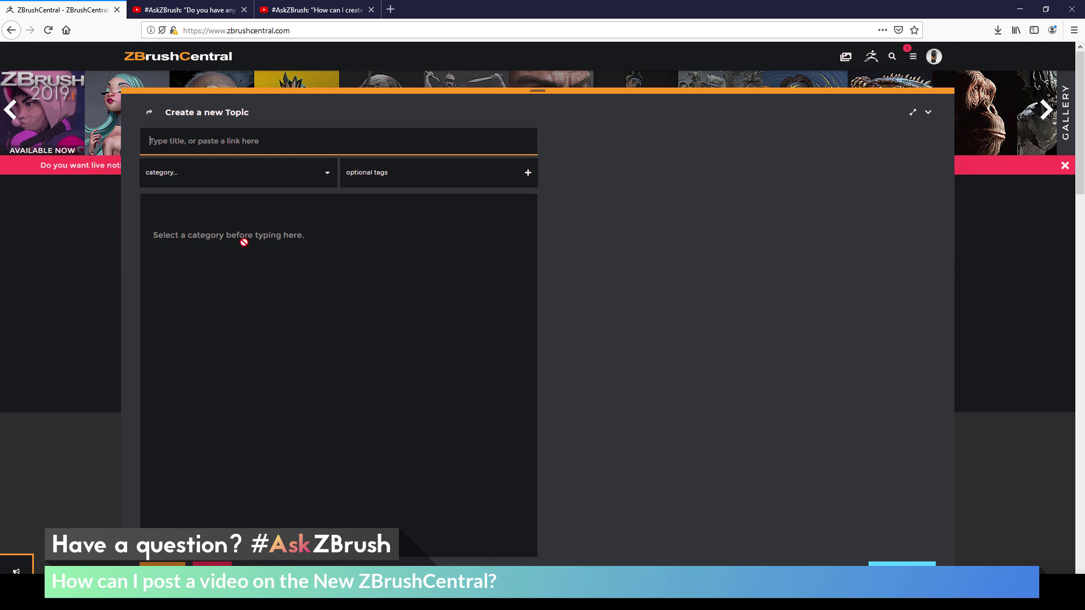
Copy the cable-and-wire tips video's youtu.be short link and return to the ZBrushCentral draft
click(183, 11)
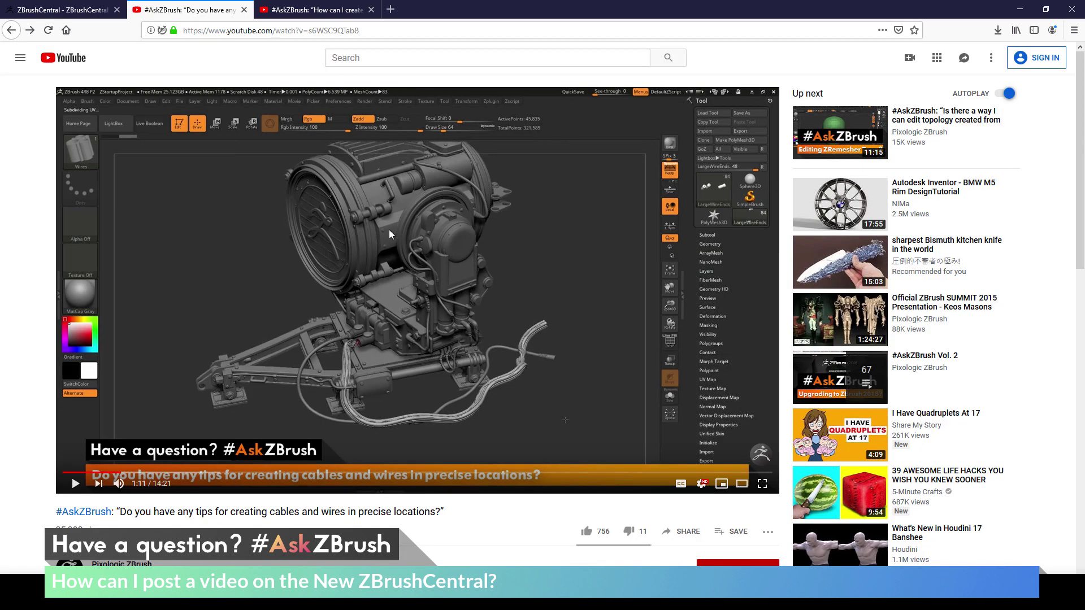
click(301, 31)
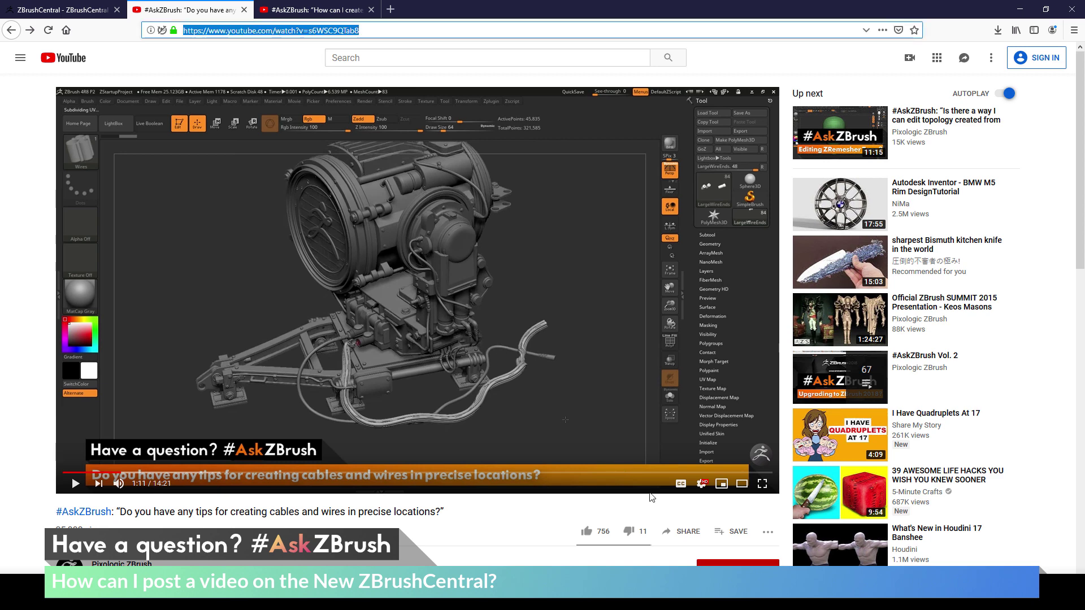
click(686, 533)
click(642, 331)
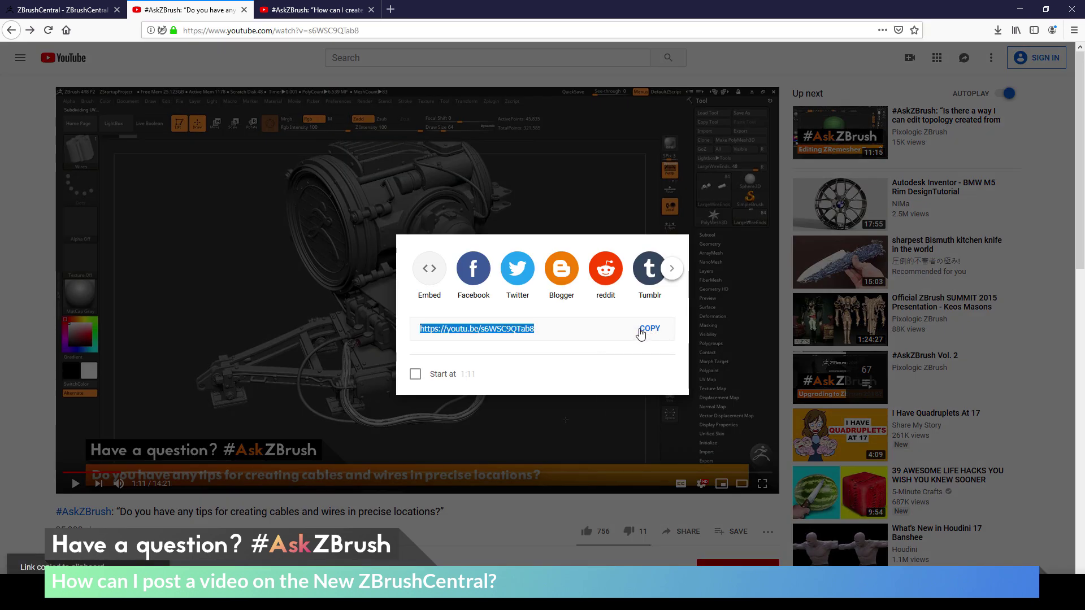
click(64, 9)
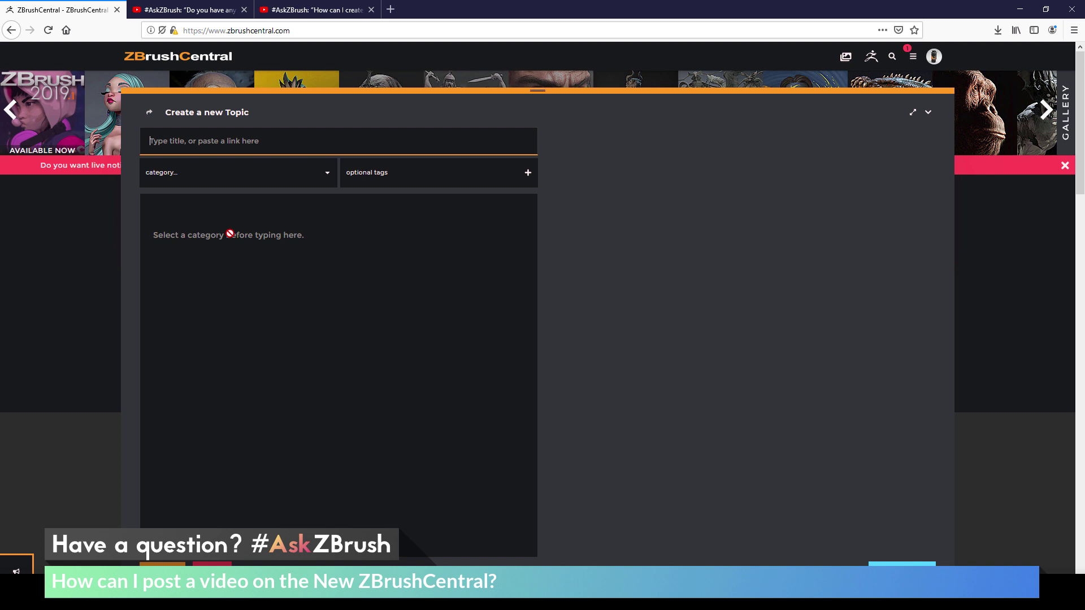
Close the empty new-topic draft and go back to the published #AskZBrush Videos! topic
click(928, 115)
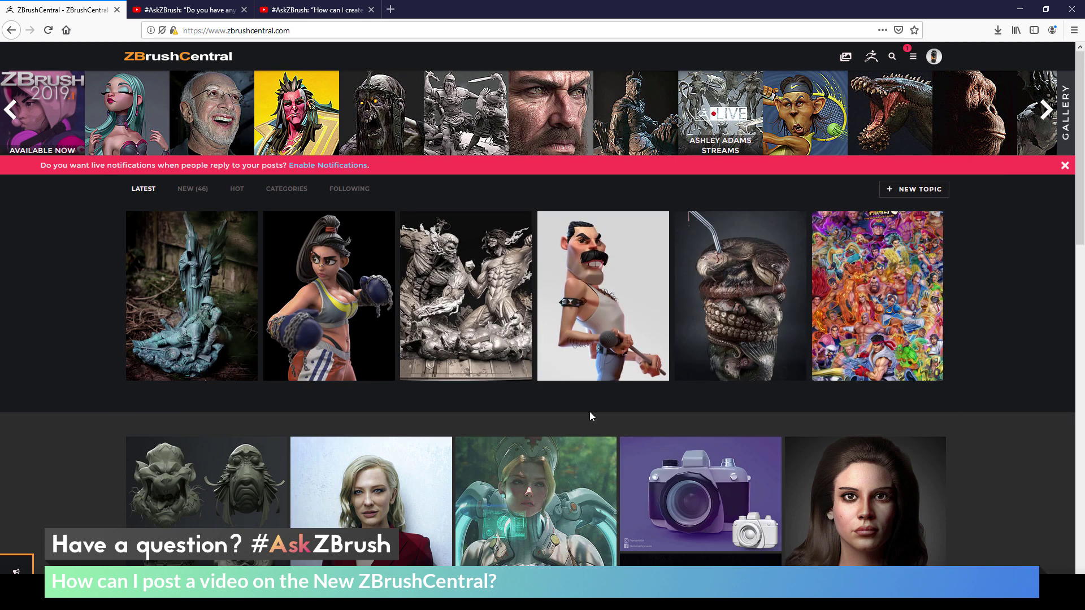
click(11, 31)
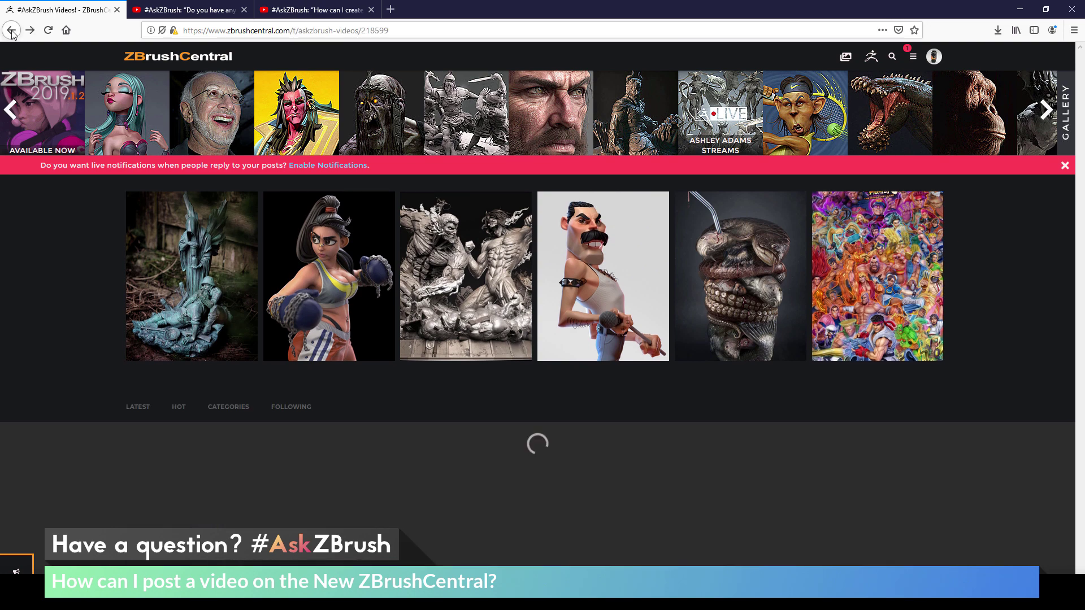
scroll(619, 365, down, 3)
scroll(422, 255, down, 2)
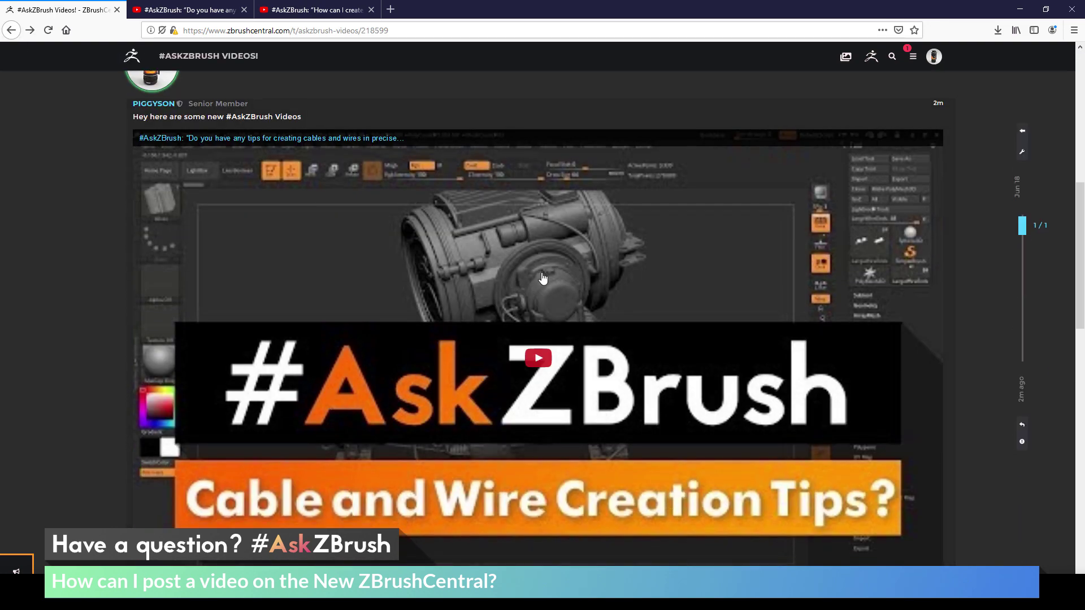
scroll(840, 414, down, 3)
scroll(840, 424, up, 1)
scroll(840, 416, up, 3)
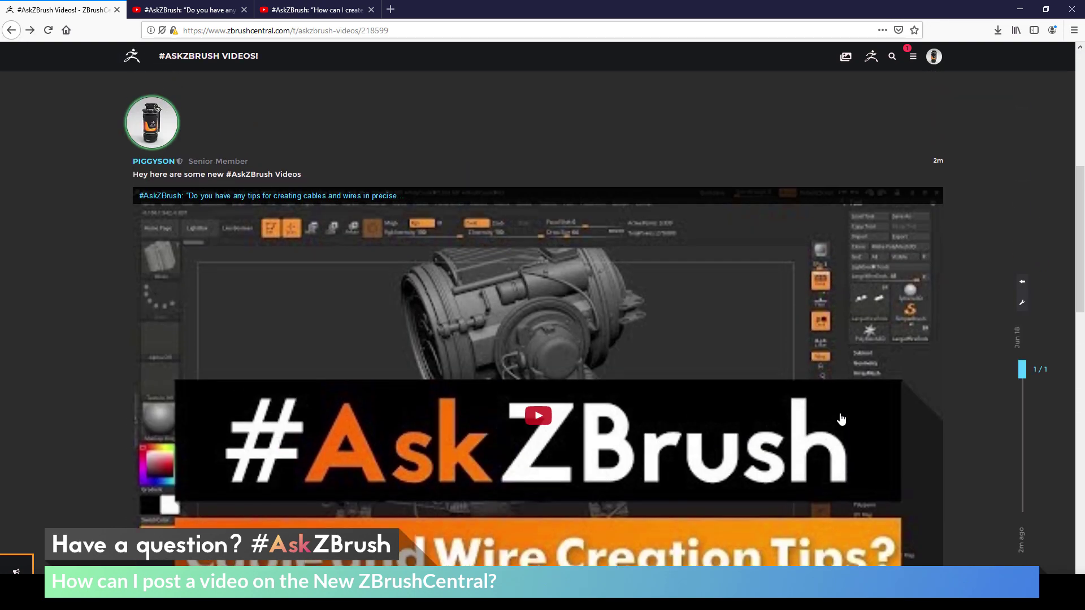
scroll(889, 285, up, 1)
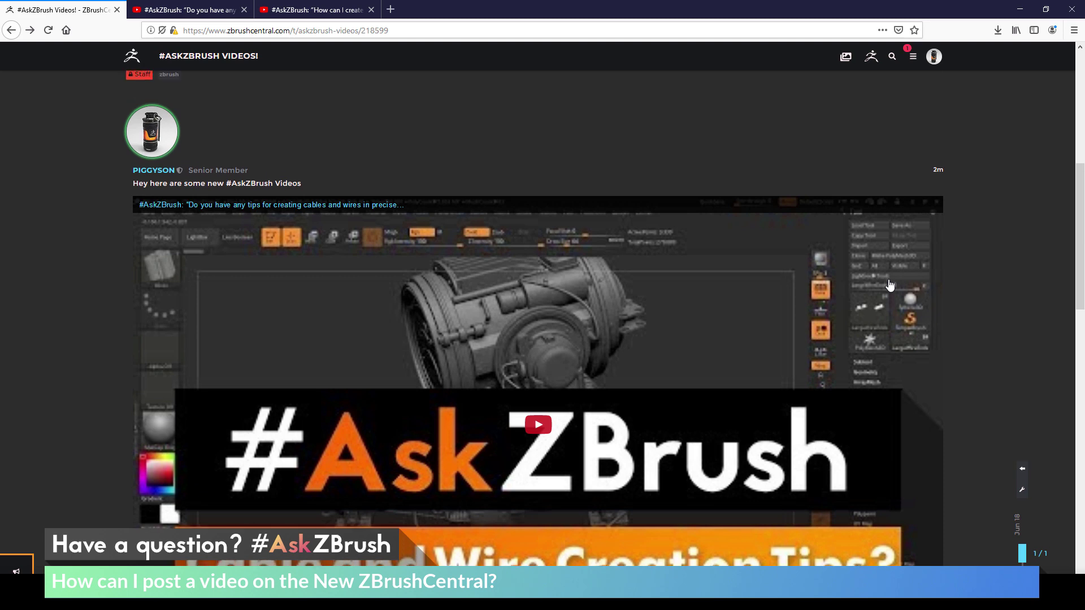
scroll(715, 195, up, 1)
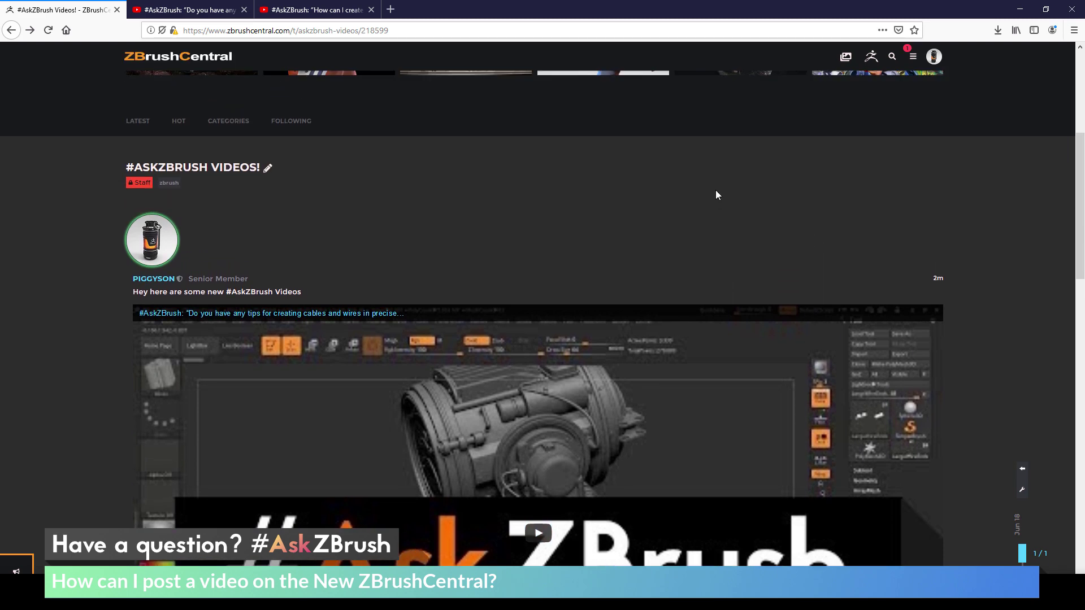
scroll(829, 259, up, 1)
scroll(840, 312, up, 2)
scroll(840, 313, up, 2)
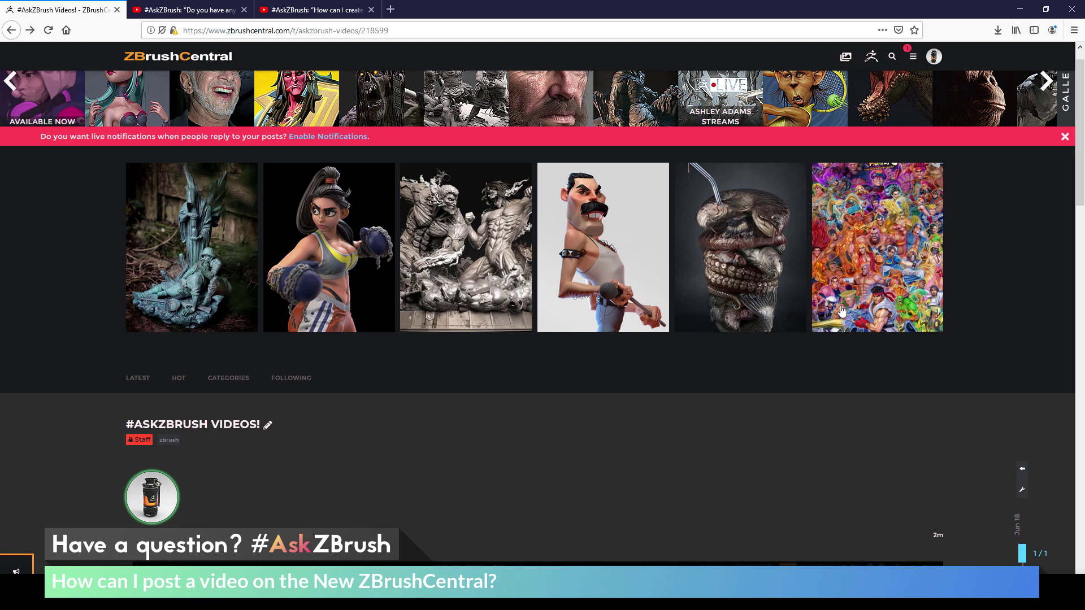